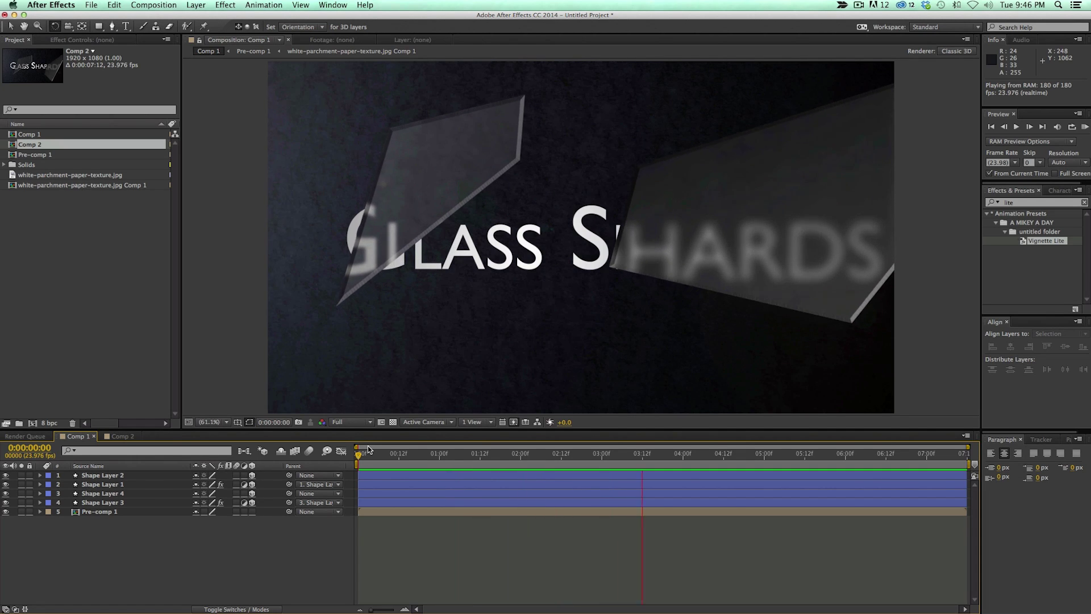
- Stop the preview, switch to Comp 2 and return to its first frame
key("space")
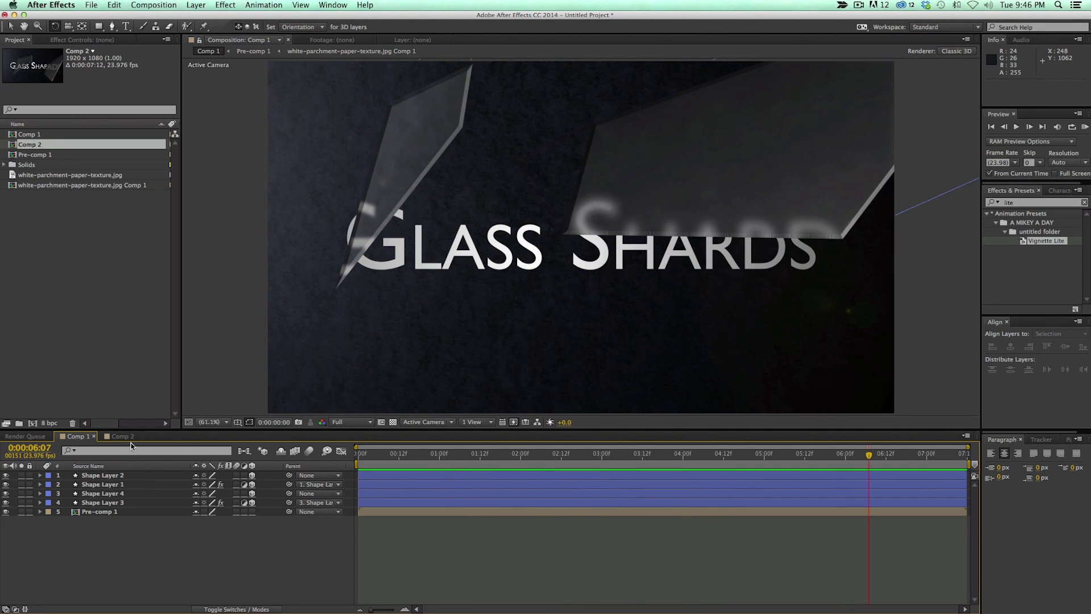
left_click(128, 438)
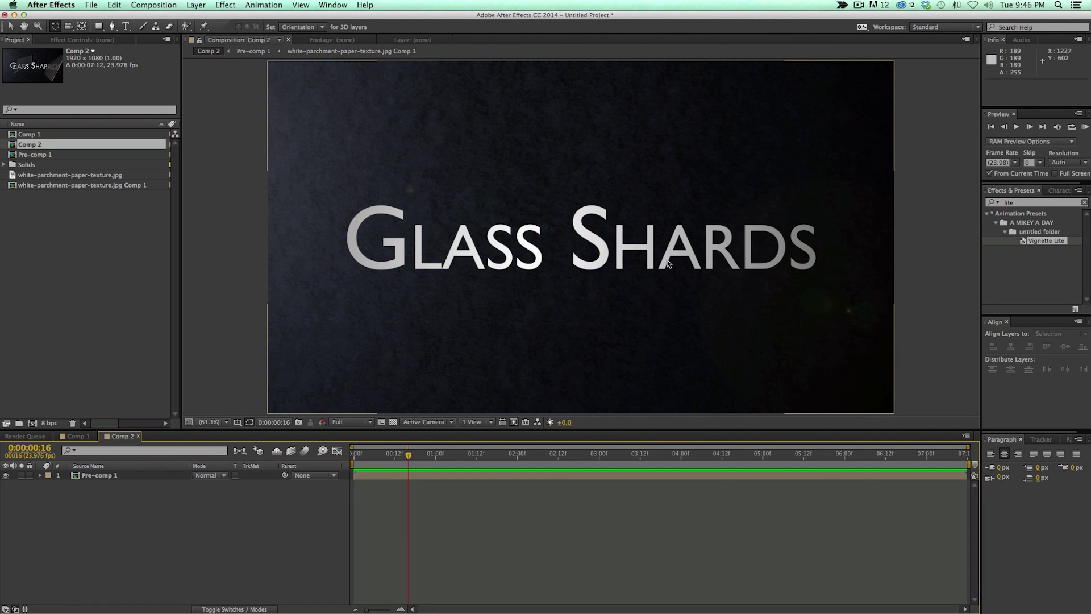
left_click(390, 476)
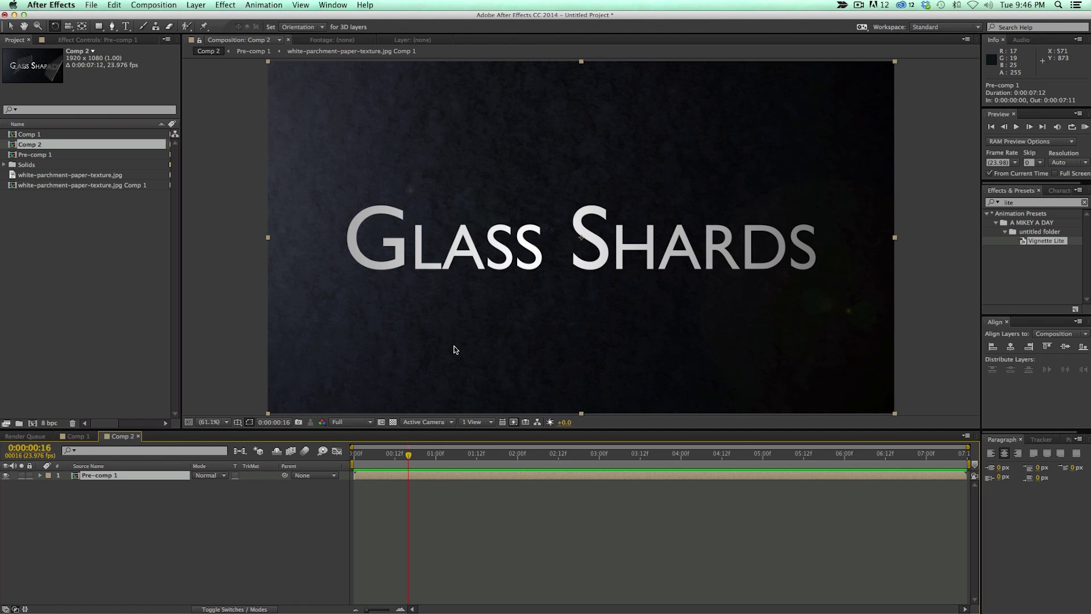
left_click(467, 502)
left_click_drag(407, 454, 348, 454)
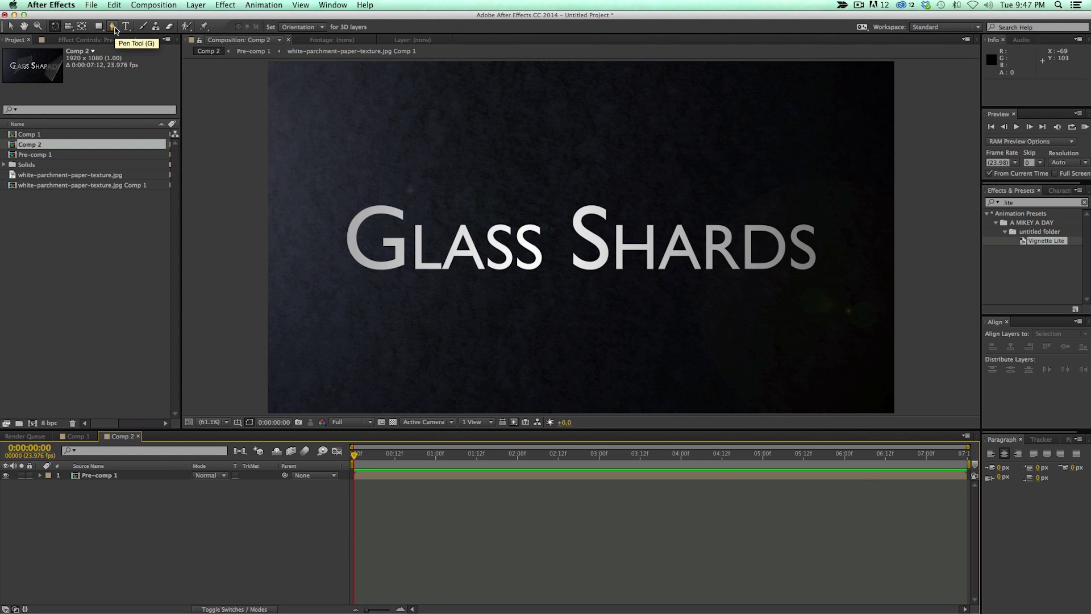
- Draw a closed six-point glass shard with the Pen tool over the middle of the Glass Shards title, as a new shape layer
left_click(433, 477)
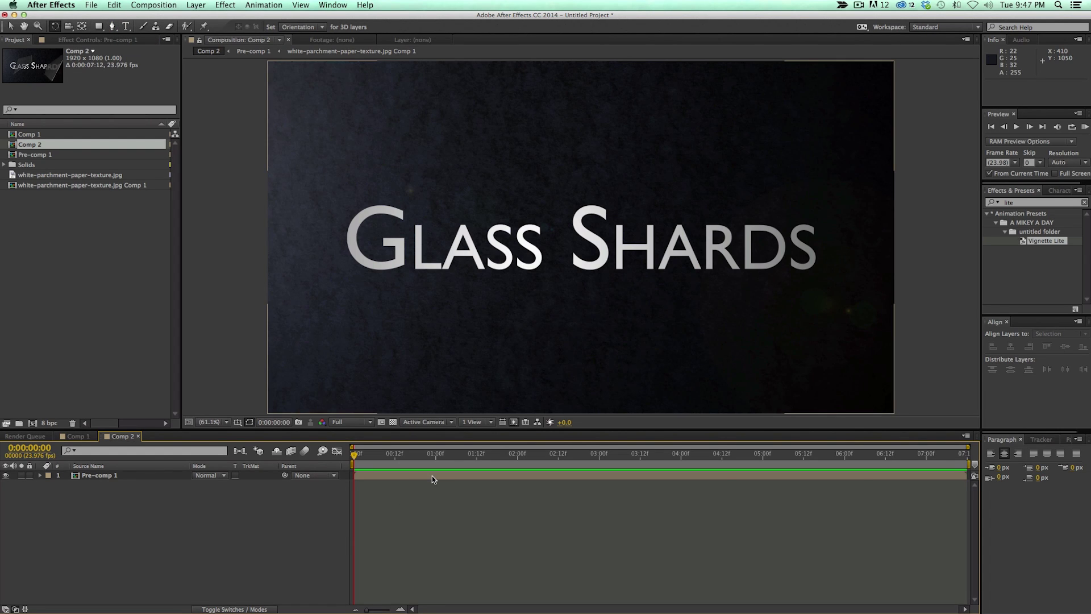
left_click(432, 475)
left_click(113, 26)
left_click(482, 115)
left_click(449, 166)
left_click(523, 379)
left_click(585, 189)
left_click(536, 73)
left_click(523, 130)
left_click(483, 116)
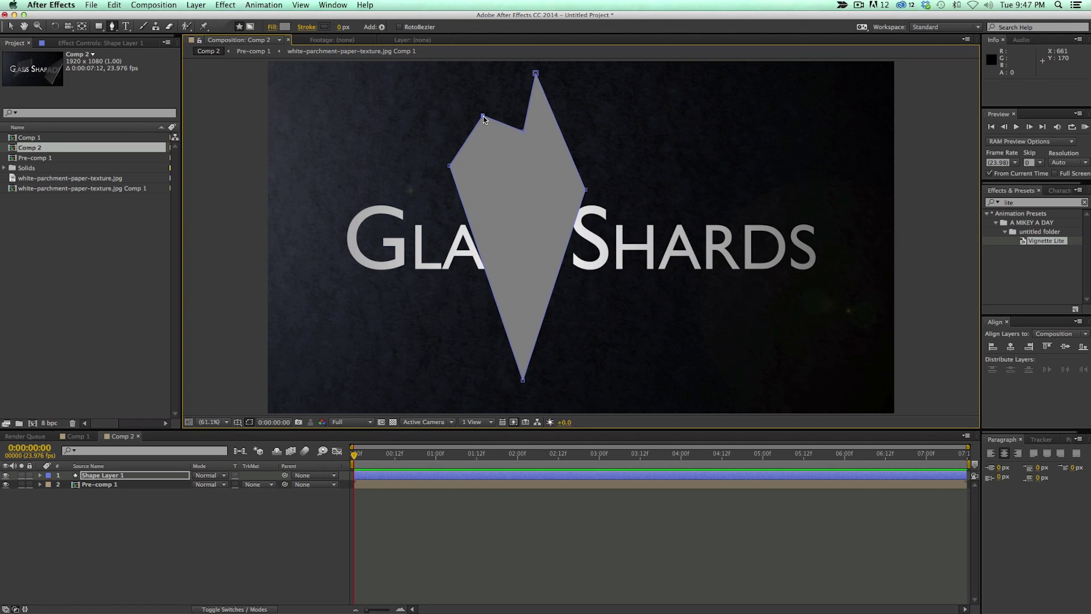
- Rename the shape layer as Glass and the Pre-comp 1 layer as BG
left_click(40, 475)
left_click(40, 476)
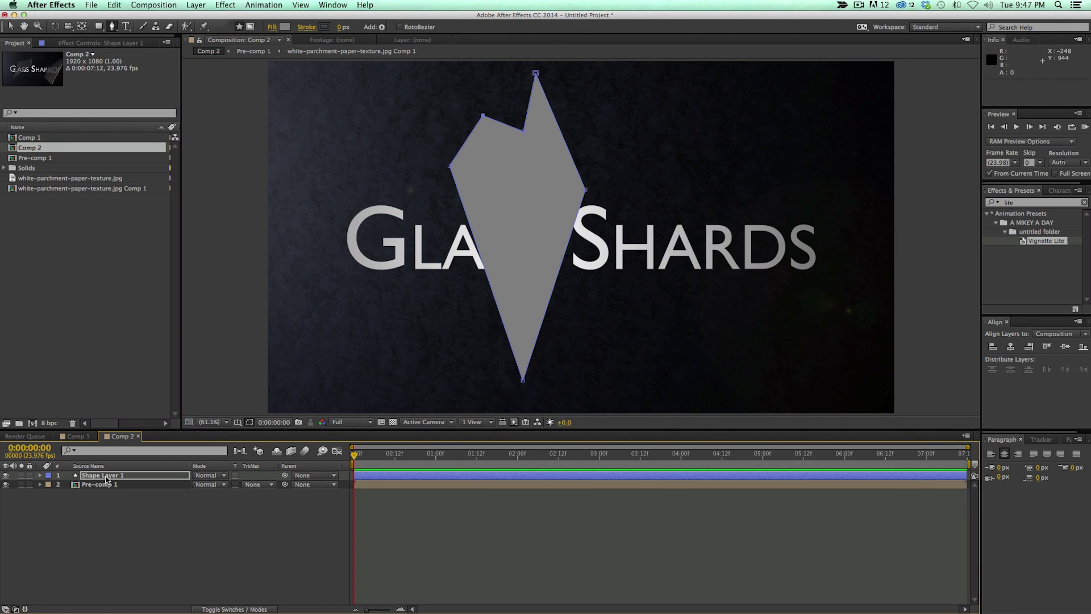
left_click(108, 477)
key("Return")
type("Glass")
key("Return")
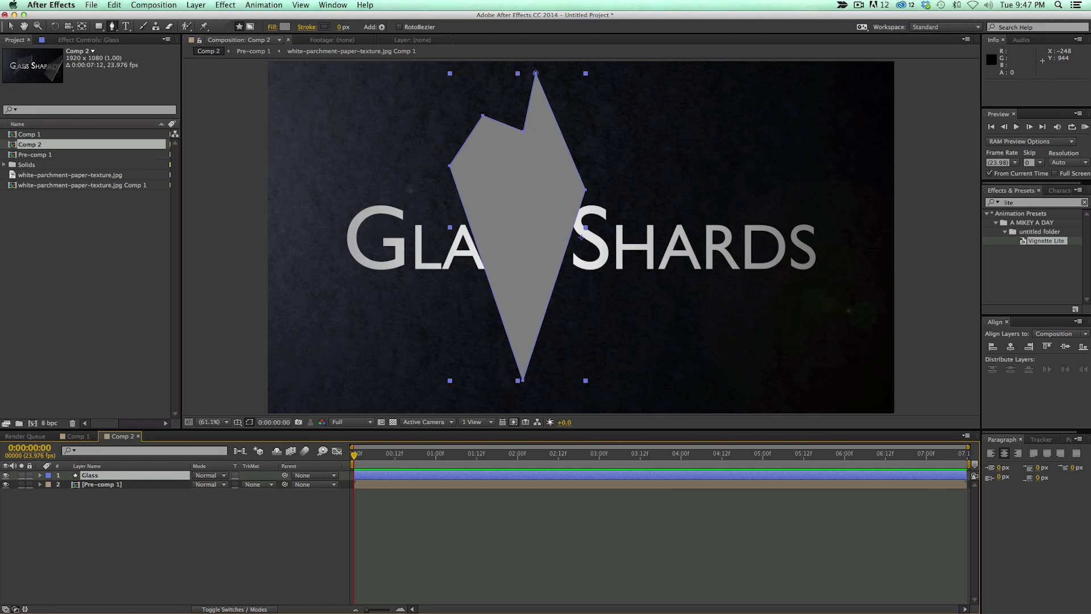
left_click(102, 485)
key("Return")
type("BG")
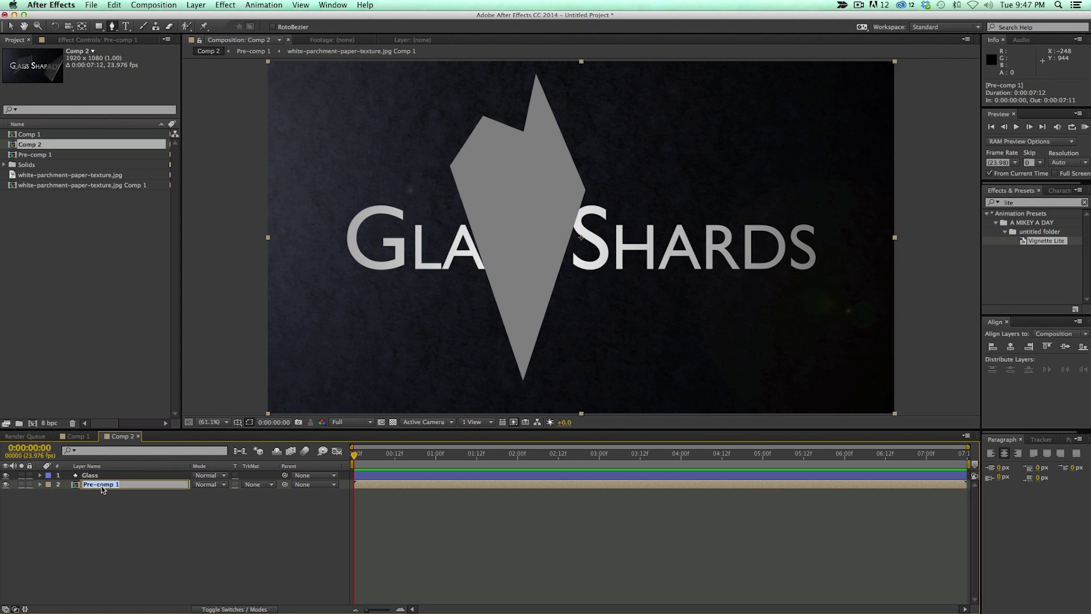
- Add a Gradient Fill to Shape 1 in the Glass layer and show its properties
left_click(101, 476)
left_click(40, 476)
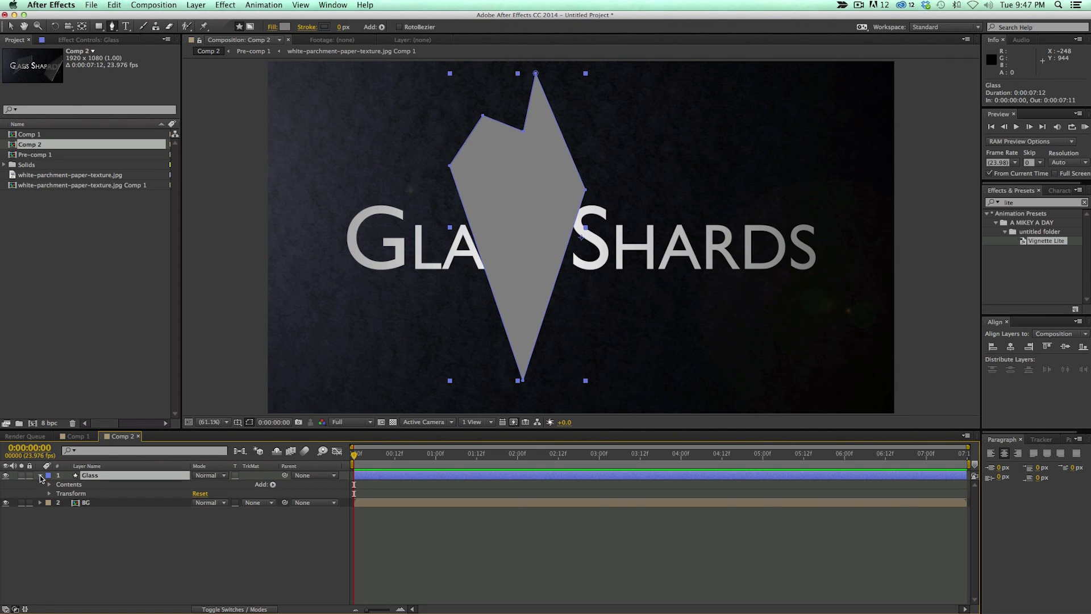
left_click(49, 484)
left_click(76, 493)
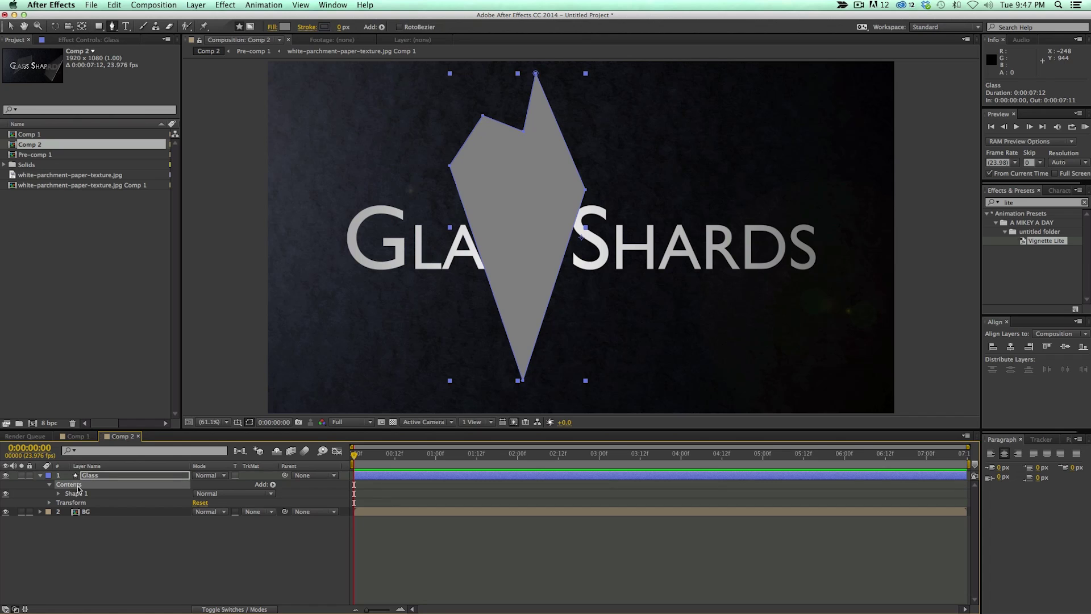
left_click(59, 494)
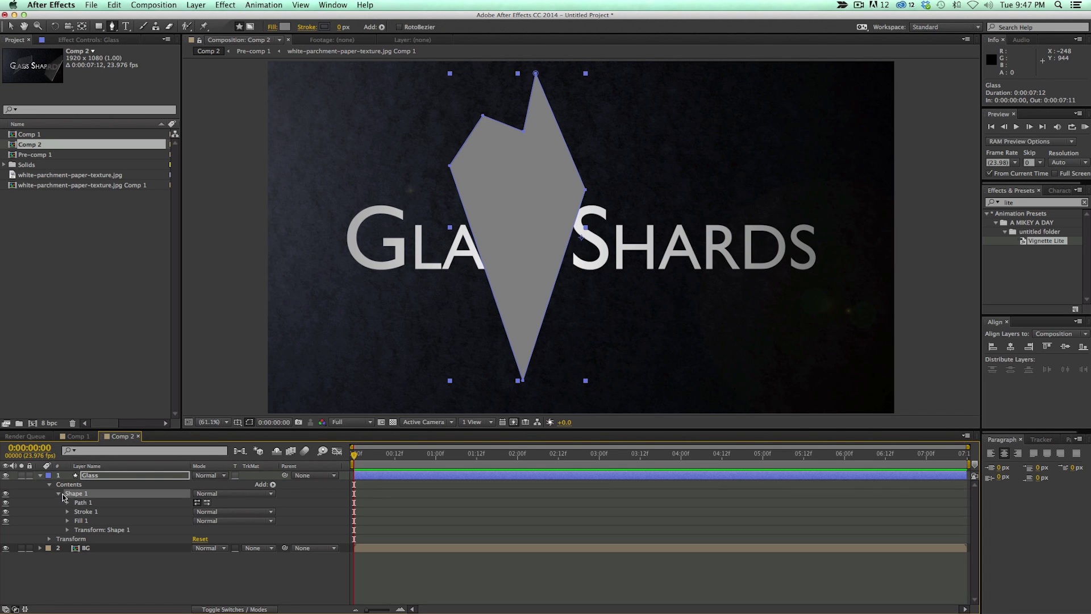
left_click(272, 485)
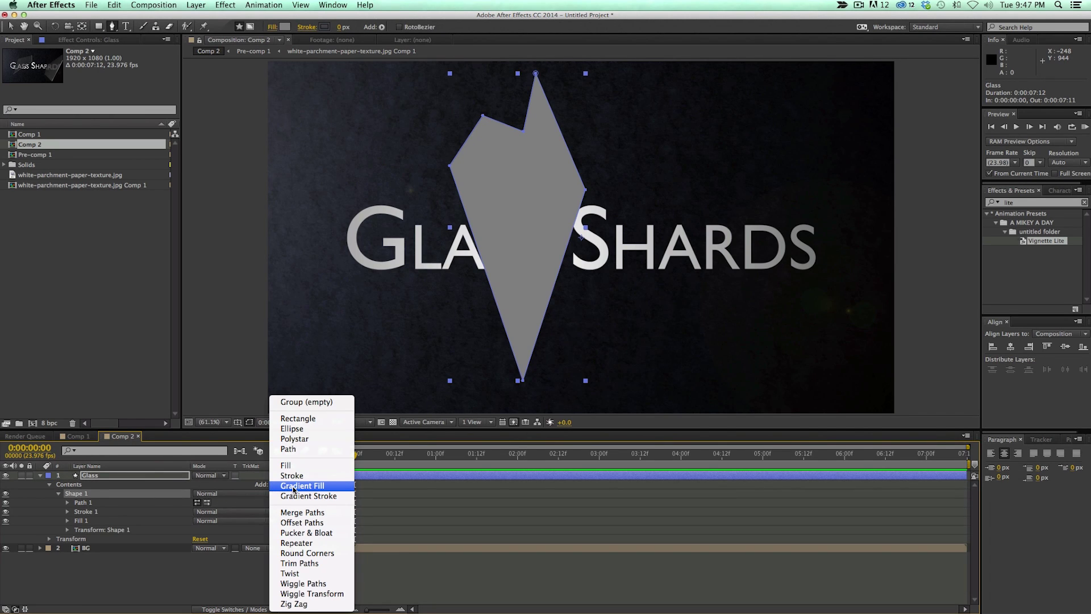
left_click(294, 486)
left_click(67, 512)
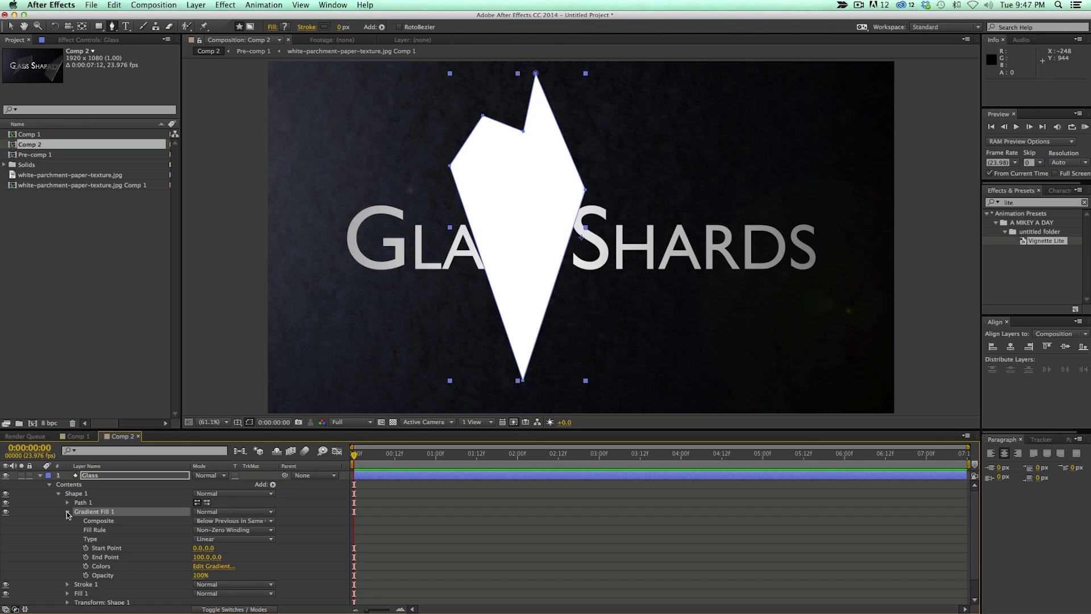
- Adjust the gradient's start and end points so it runs from white at the shard's left edge to gray at its right
left_click_drag(192, 549, 115, 541)
left_click_drag(198, 557, 126, 549)
left_click_drag(216, 555, 209, 553)
left_click_drag(201, 557, 262, 557)
left_click_drag(209, 548, 226, 547)
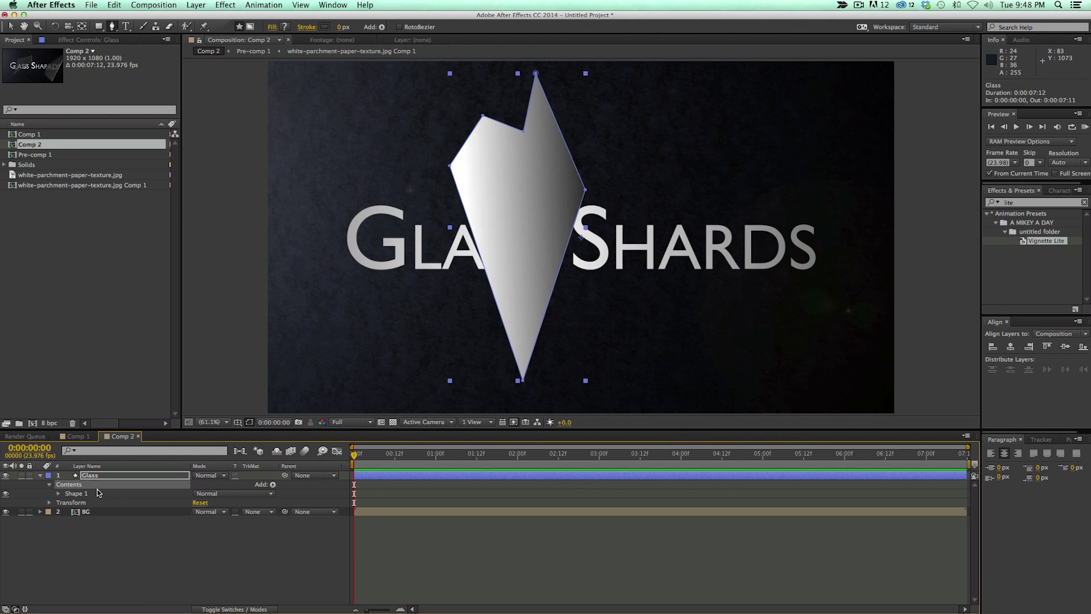
left_click(49, 484)
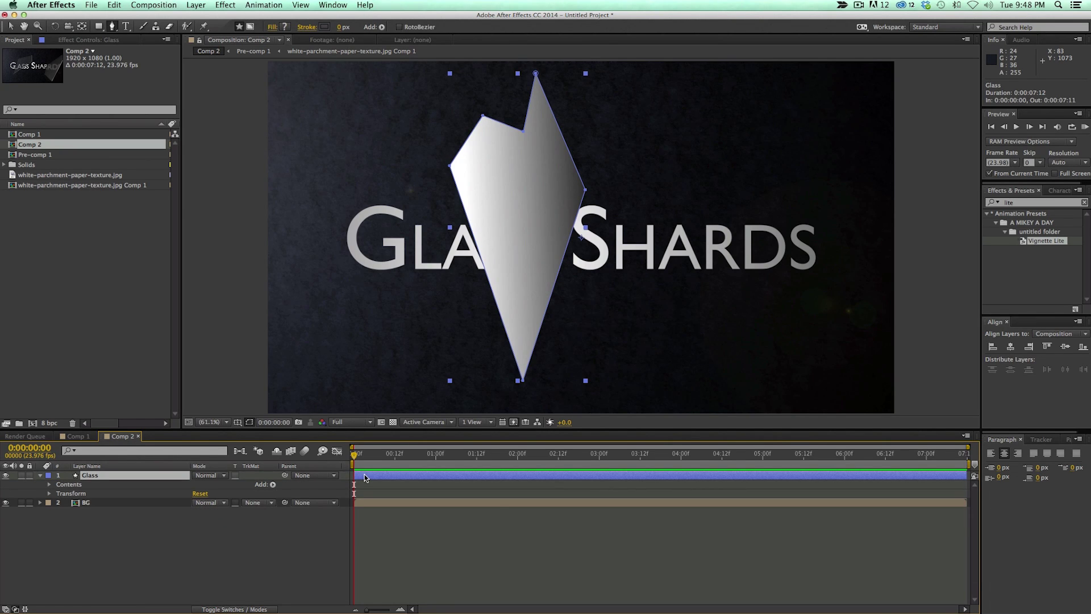
- Apply a Bevel and Emboss layer style to the Glass layer with the Chisel Hard technique
left_click(196, 5)
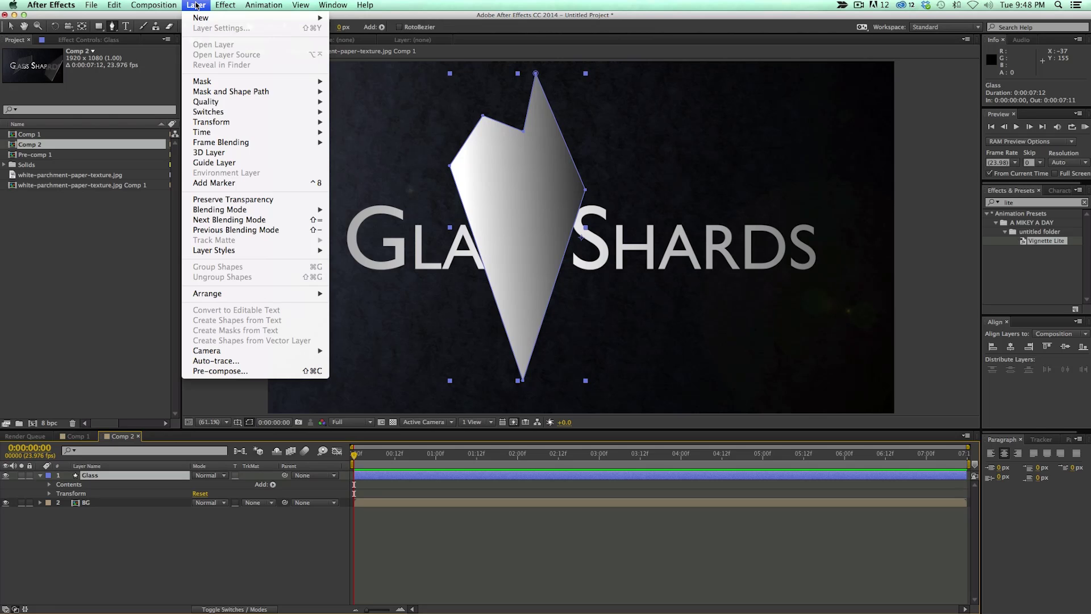
mouse_move(243, 251)
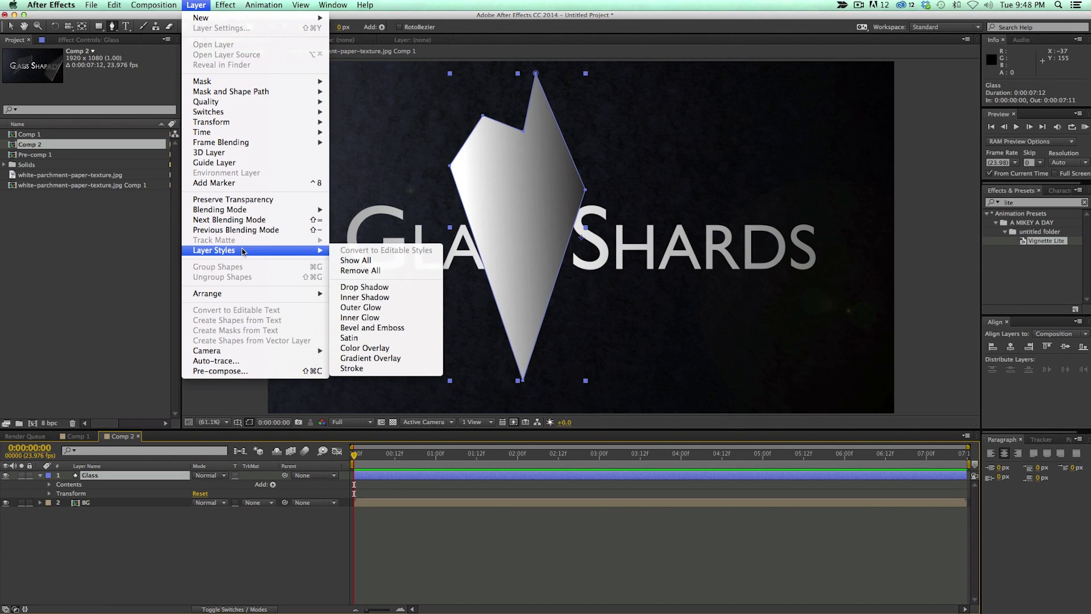
left_click(398, 328)
left_click(58, 521)
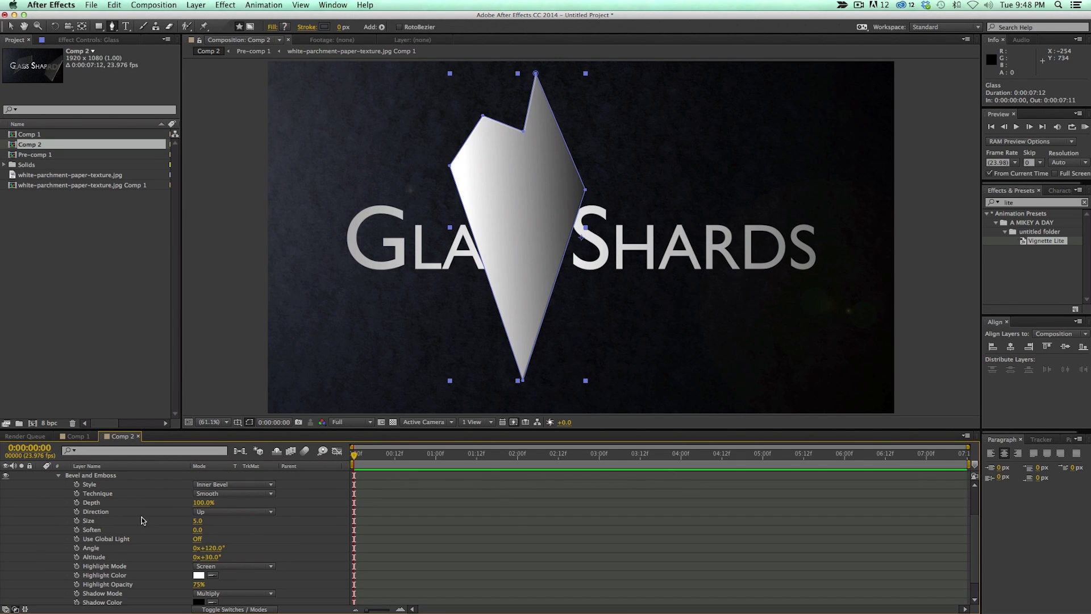
left_click(243, 493)
left_click(224, 514)
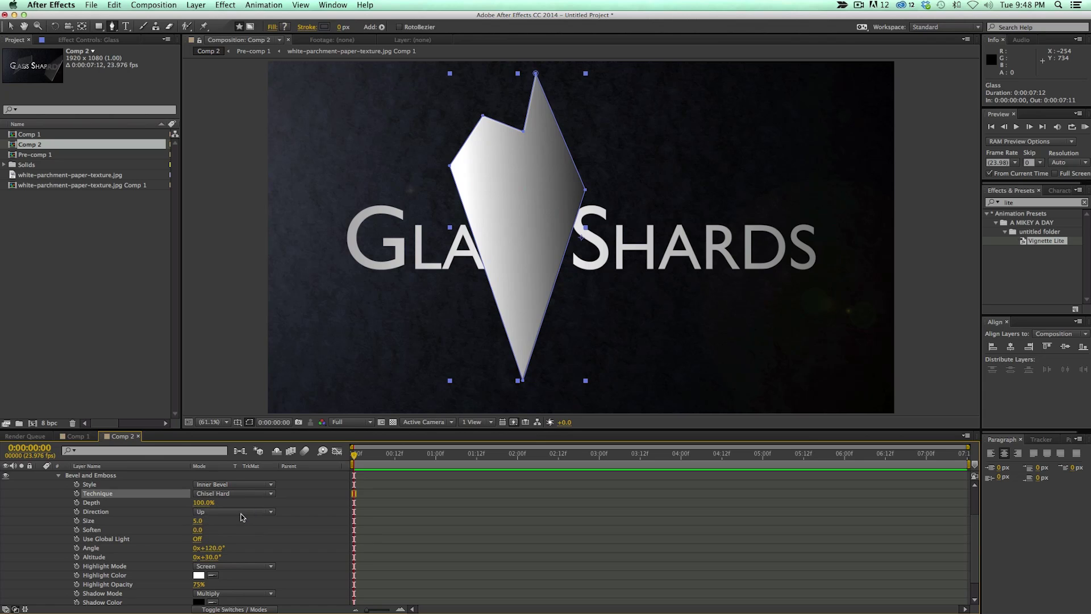
- Set the bevel's angle to 337° and its size to 8, and deselect the layer
left_click_drag(197, 523, 203, 522)
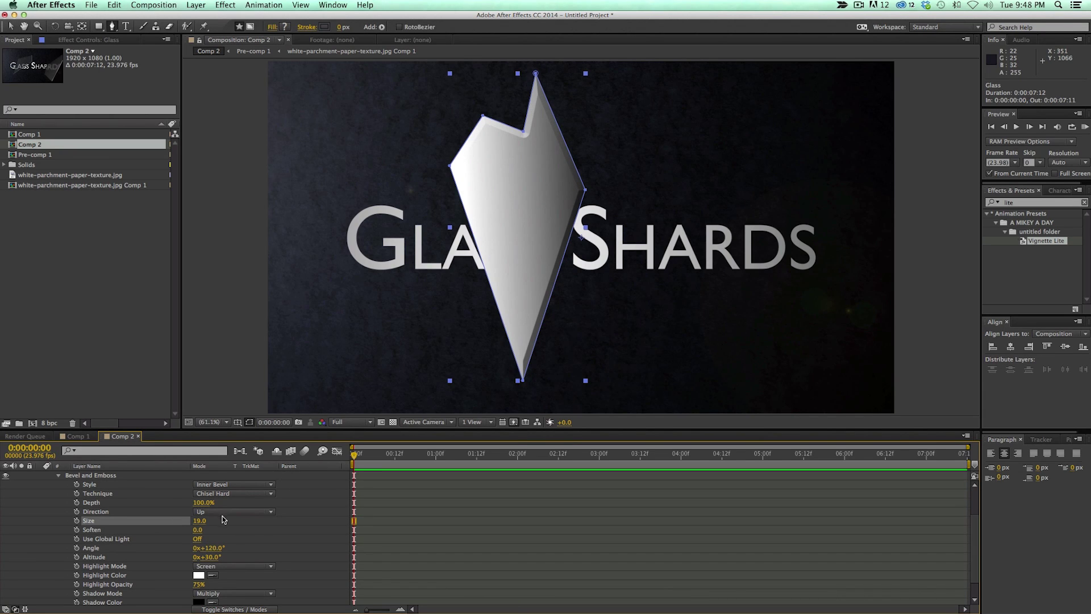
left_click_drag(216, 547, 326, 543)
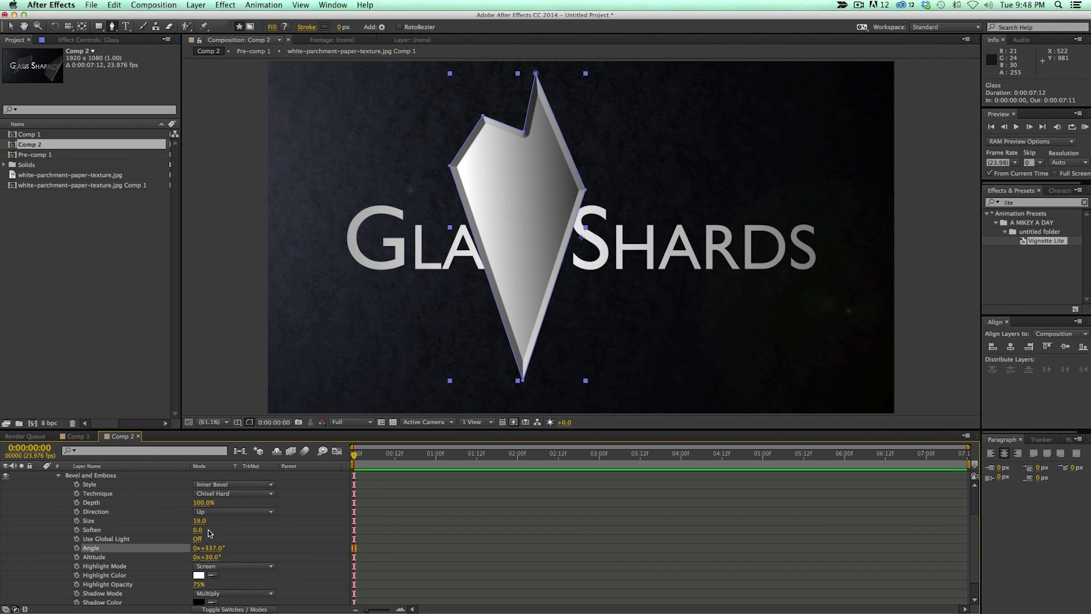
left_click_drag(202, 520, 205, 523)
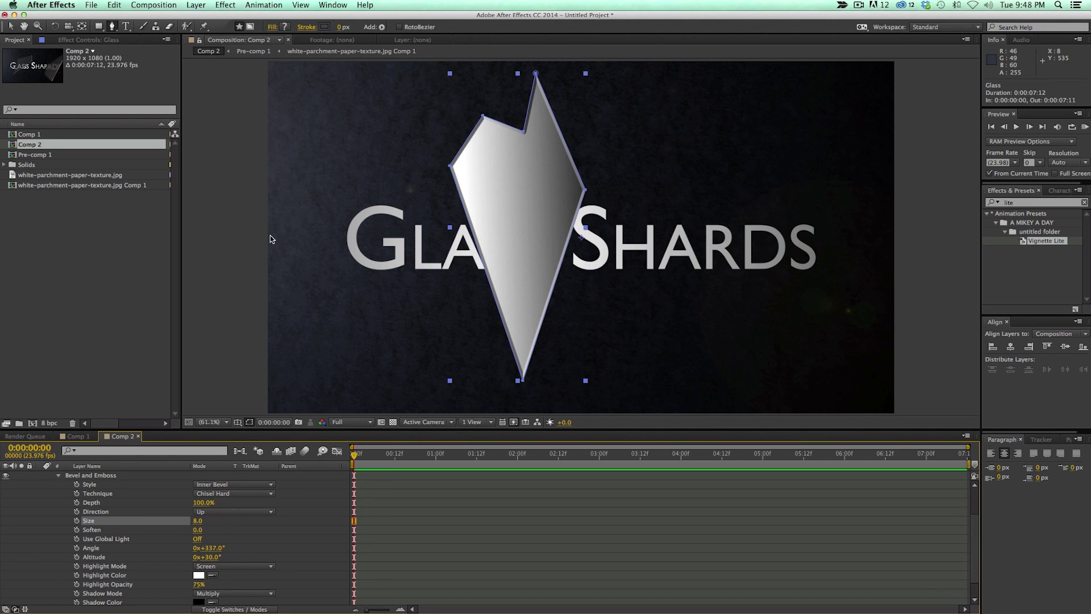
left_click(11, 27)
left_click(475, 507)
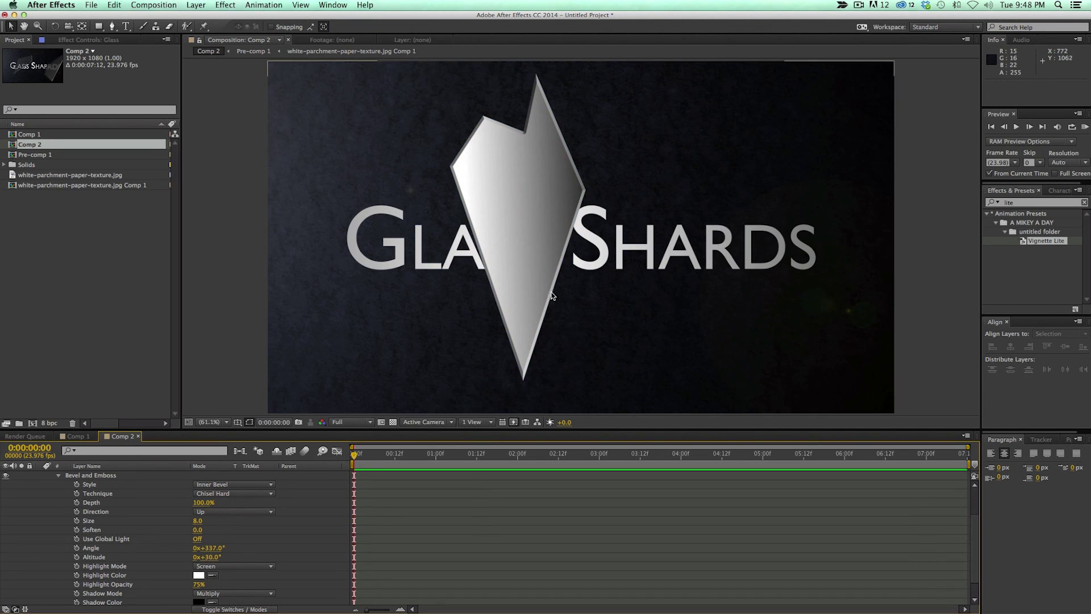
- Duplicate the Glass layer, place the copy beneath the original and rename it as Glass Matte
scroll(214, 474, "up", 5)
left_click(108, 479)
key("u")
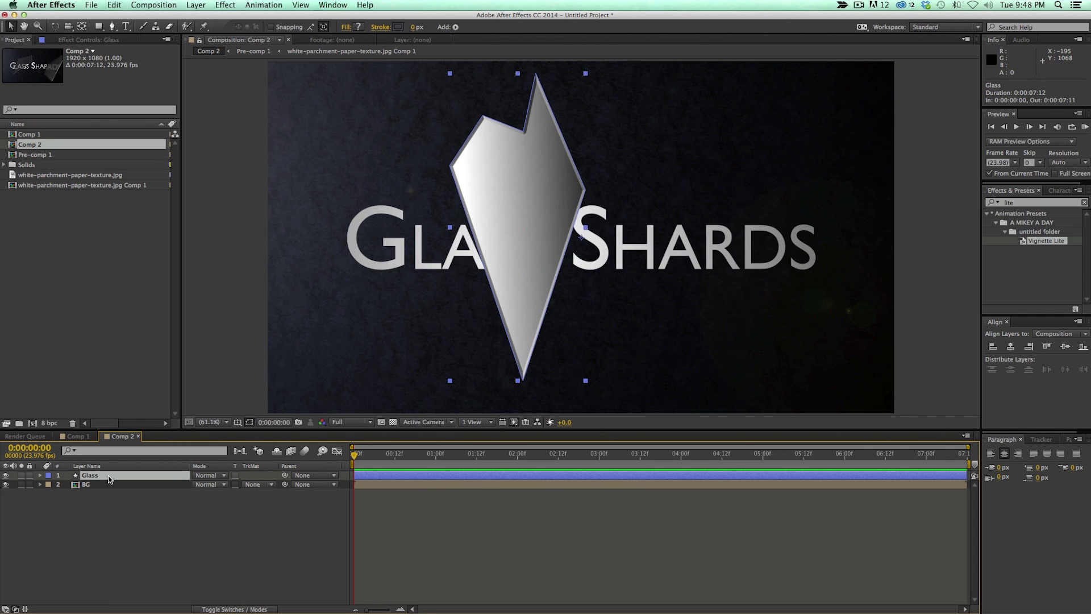
key("super+d")
left_click_drag(112, 476, 110, 487)
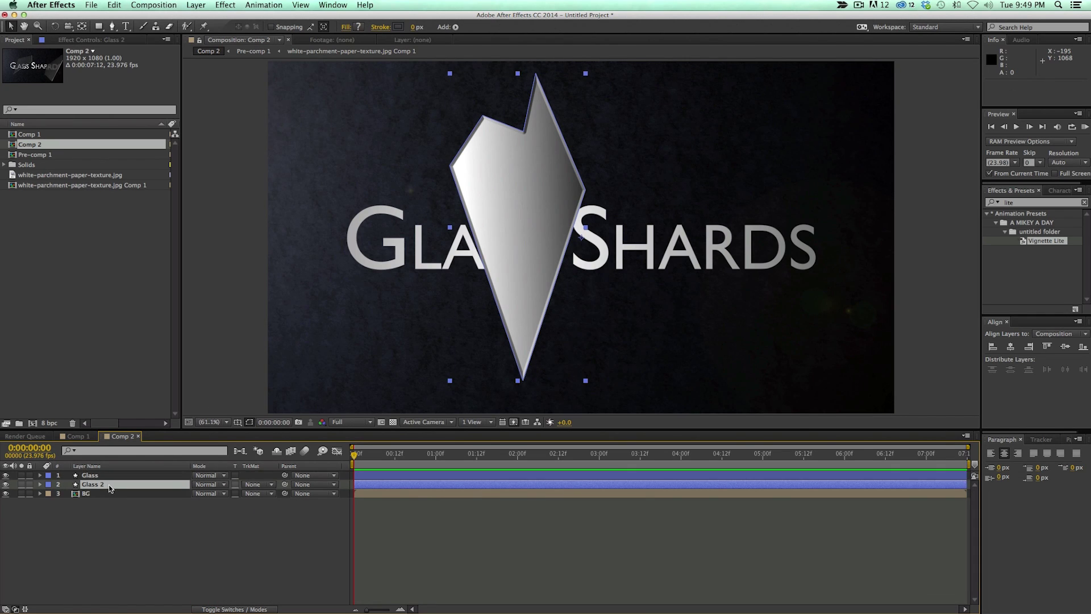
key("Return")
type("Glass Matte")
key("Return")
- Parent the Glass Matte layer to Glass and make it an adjustment layer
left_click_drag(285, 485, 98, 480)
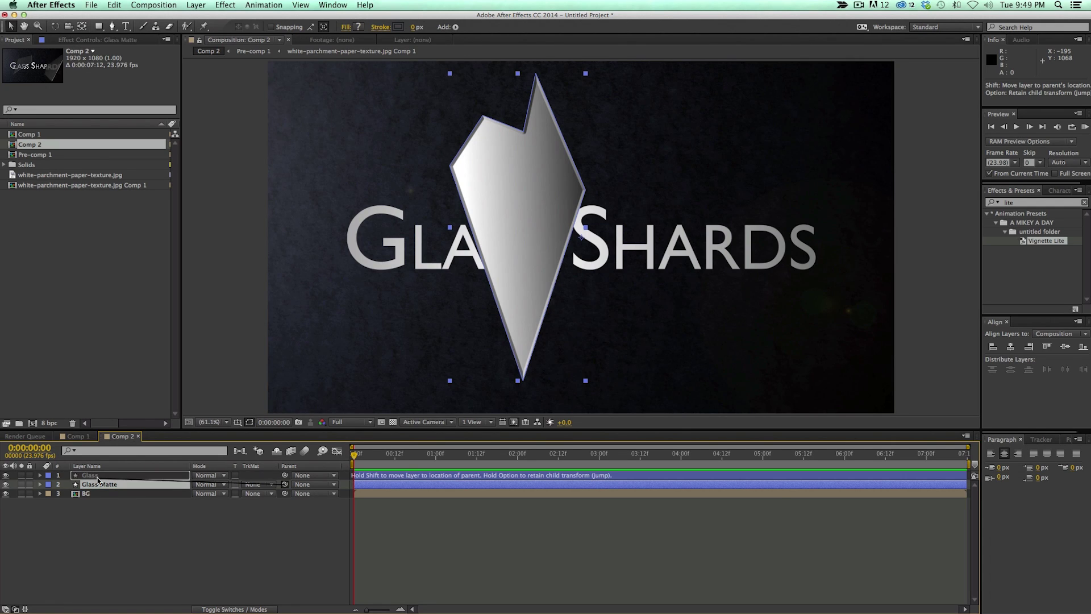
left_click_drag(98, 480, 97, 481)
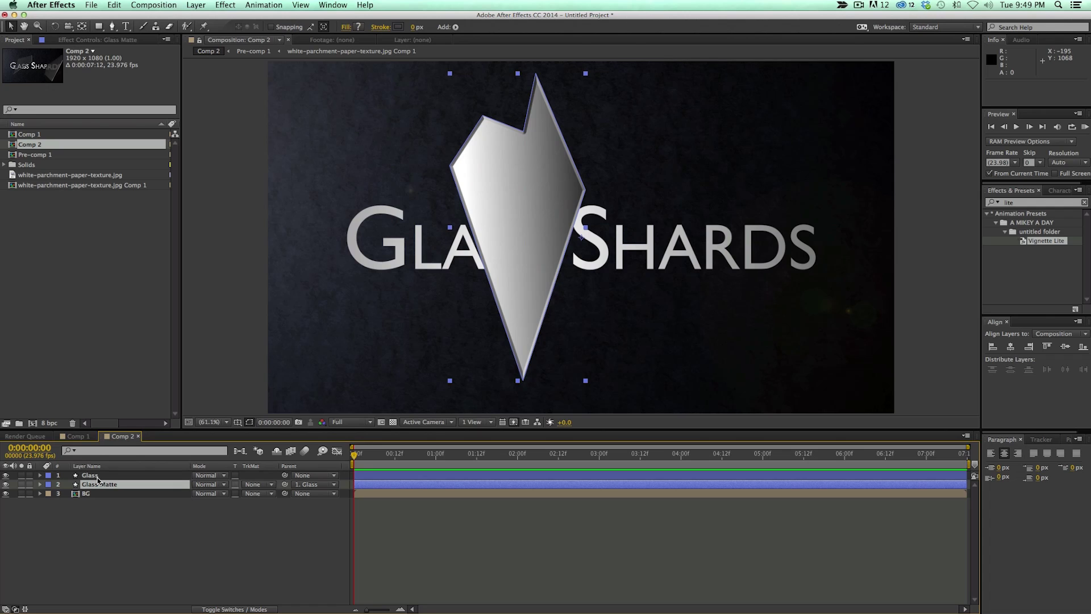
key("F4")
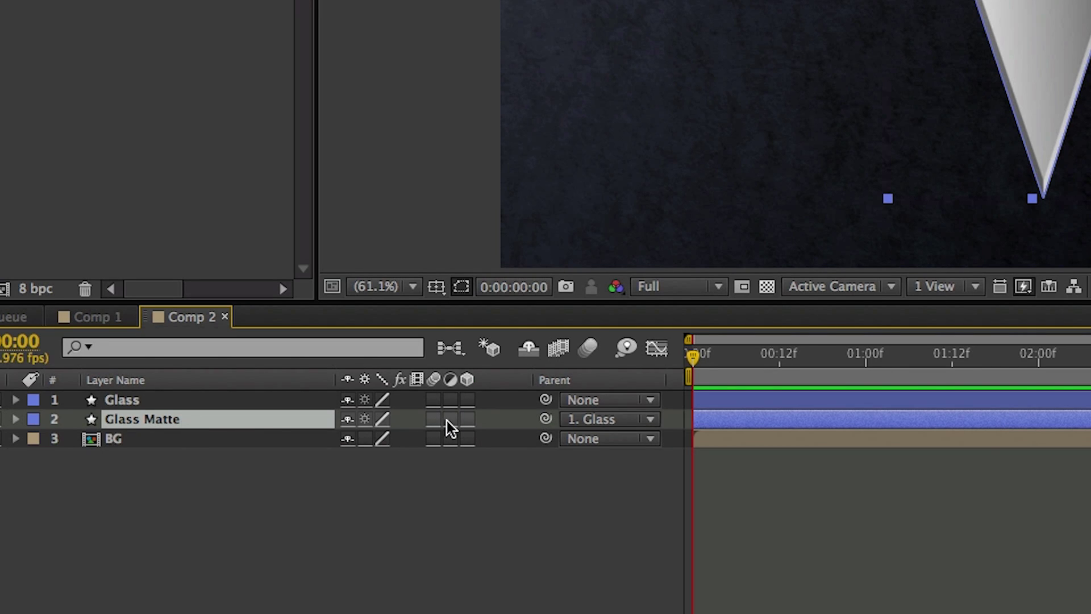
left_click(237, 405)
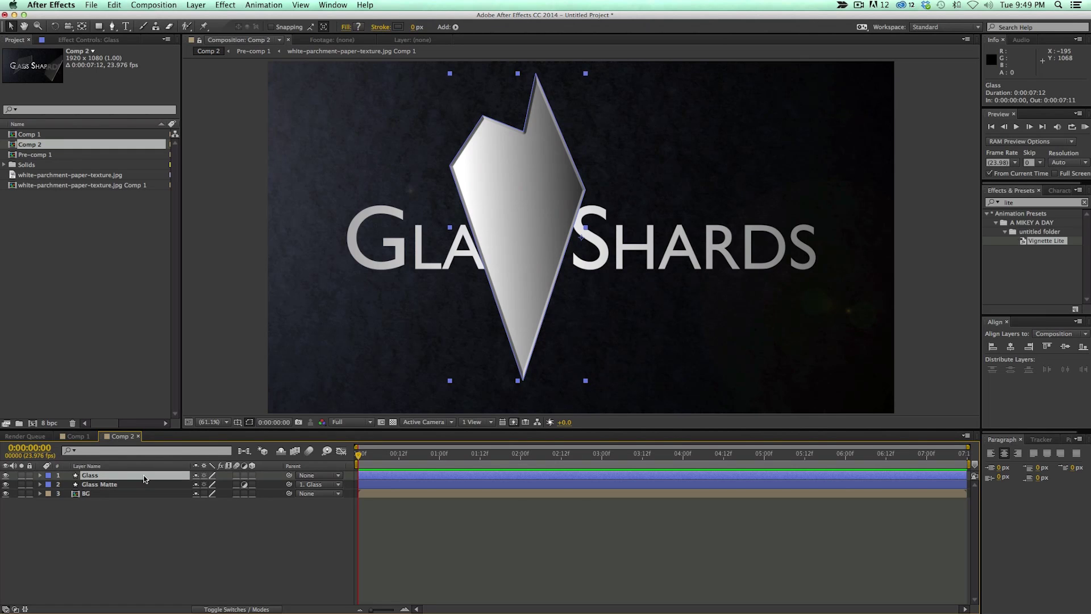
- Try the Screen blending mode on the Glass layer, and settle on Overlay
left_click(233, 608)
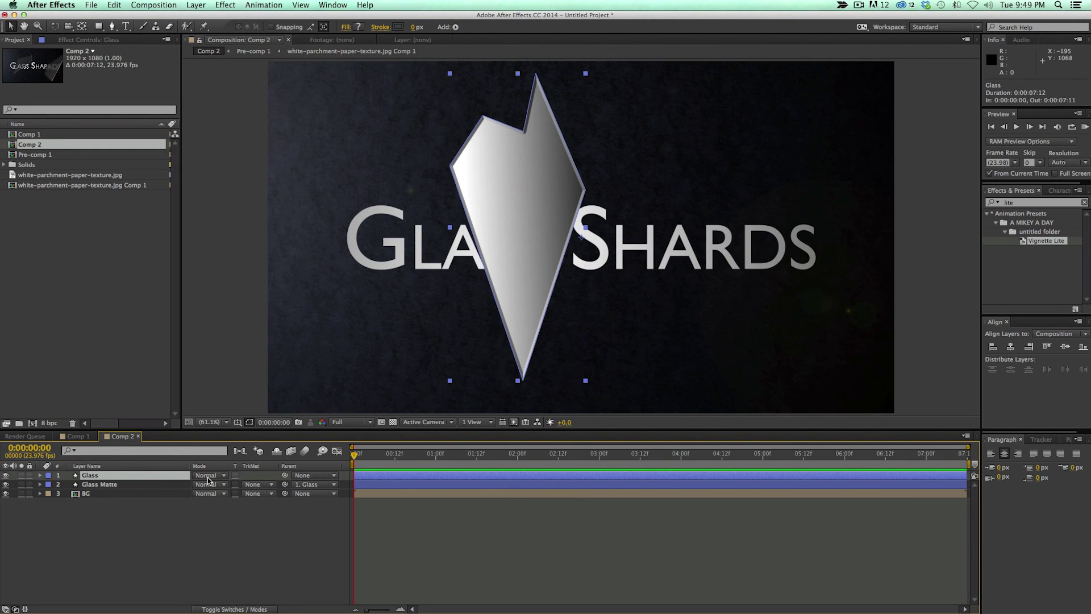
left_click(210, 476)
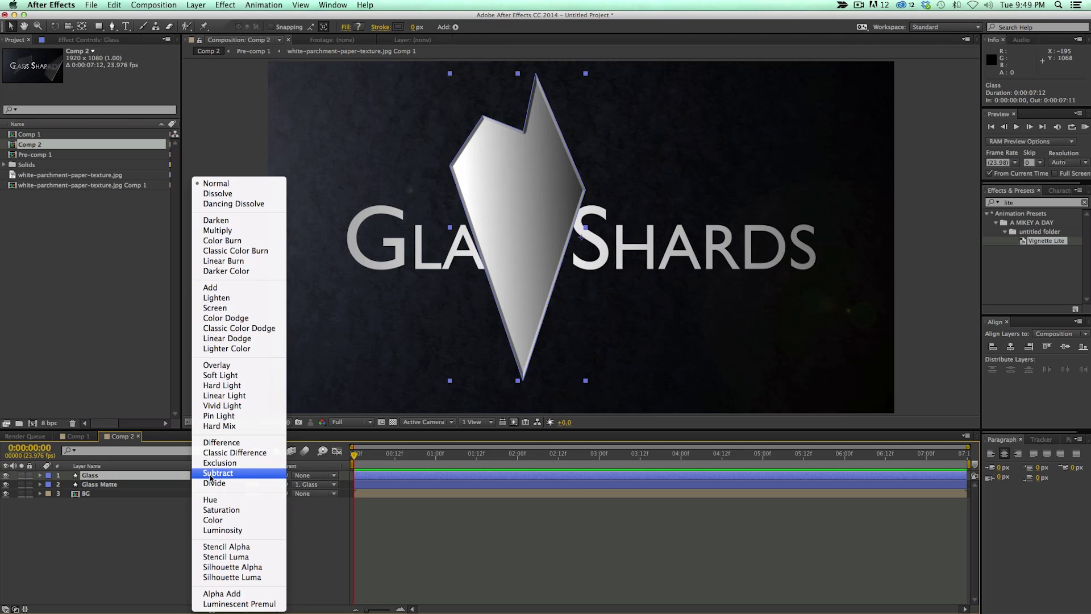
left_click(234, 309)
left_click(215, 480)
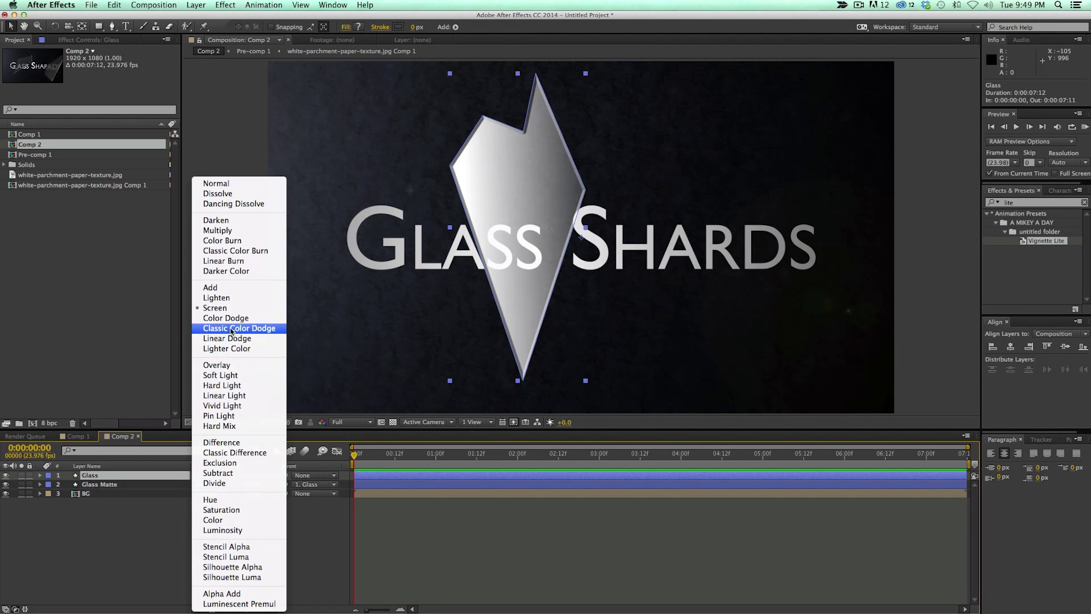
left_click(234, 368)
left_click(412, 517)
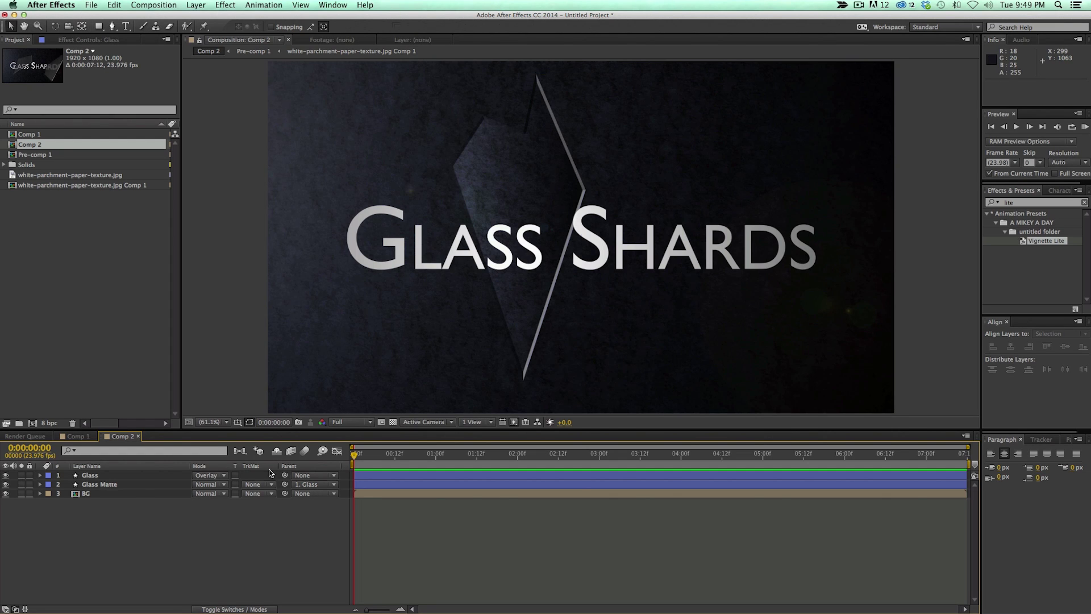
- Apply the Transform effect to the Glass Matte layer and set its Scale to 113
left_click(129, 485)
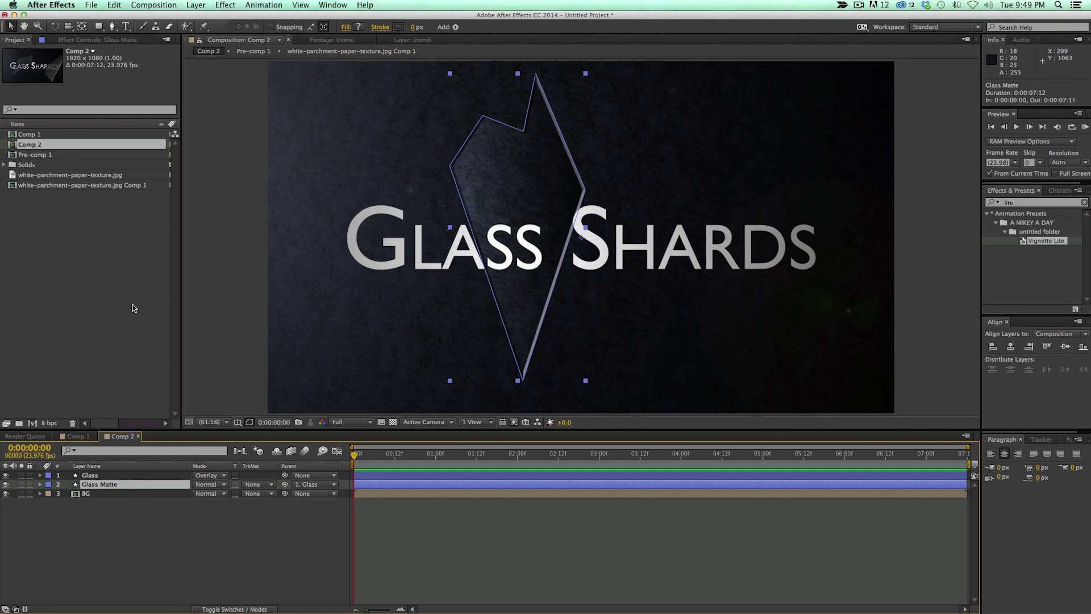
left_click(225, 5)
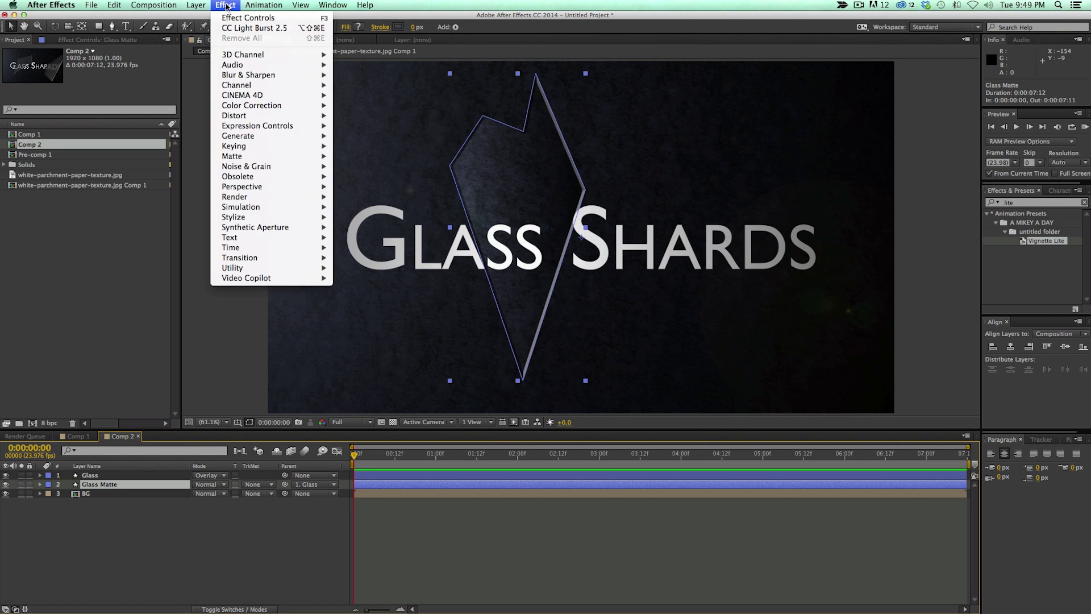
mouse_move(262, 137)
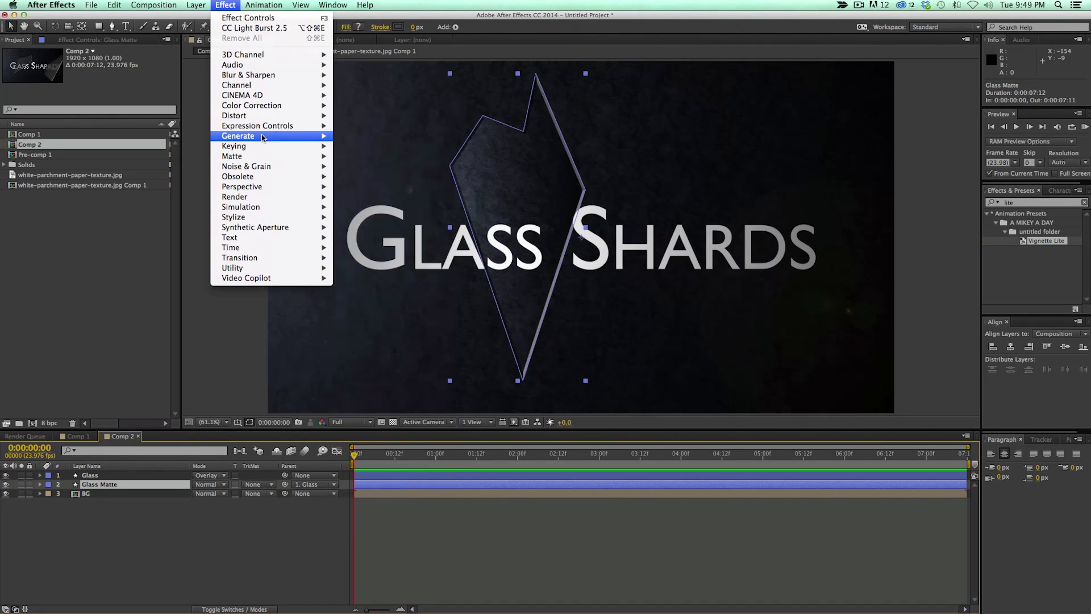
mouse_move(259, 117)
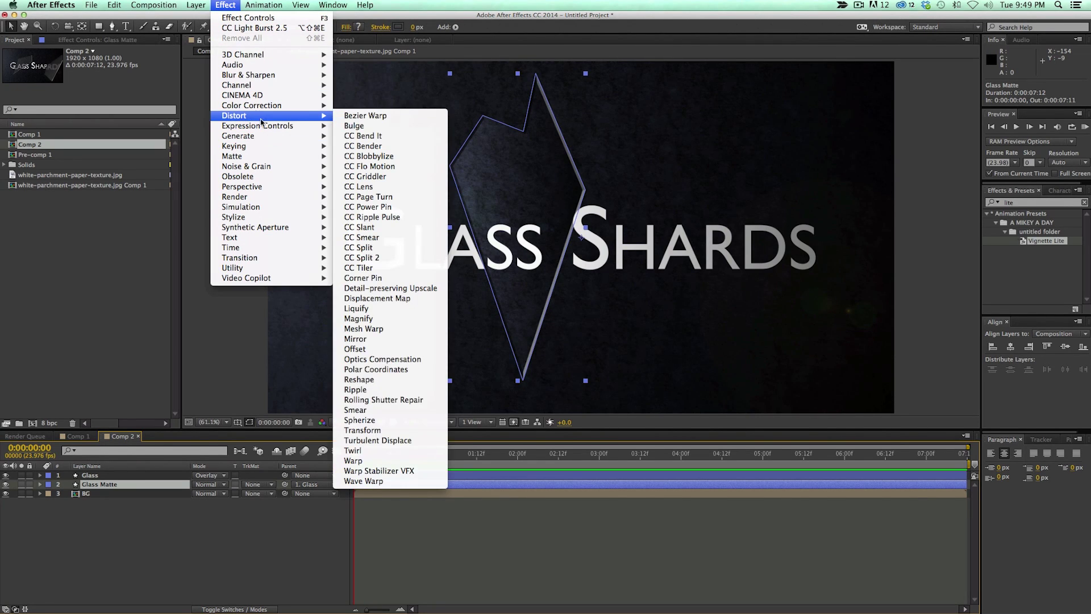
left_click(364, 430)
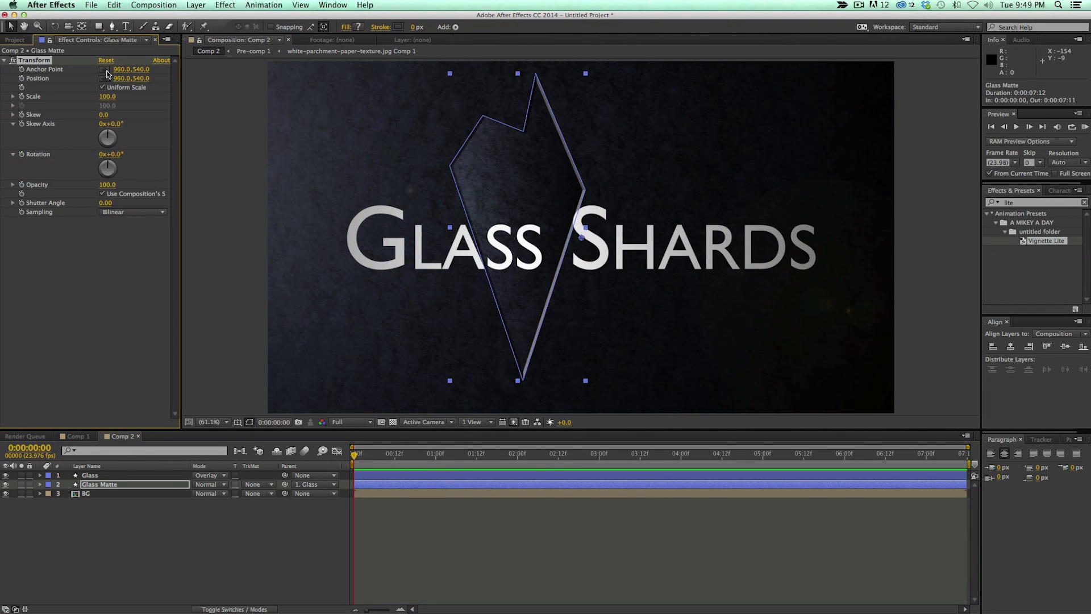
left_click_drag(108, 97, 116, 98)
- Add a Displacement Map to Glass Matte using the Glass layer, with maximum horizontal displacement 18 and vertical 20, and deselect the layer
left_click(225, 5)
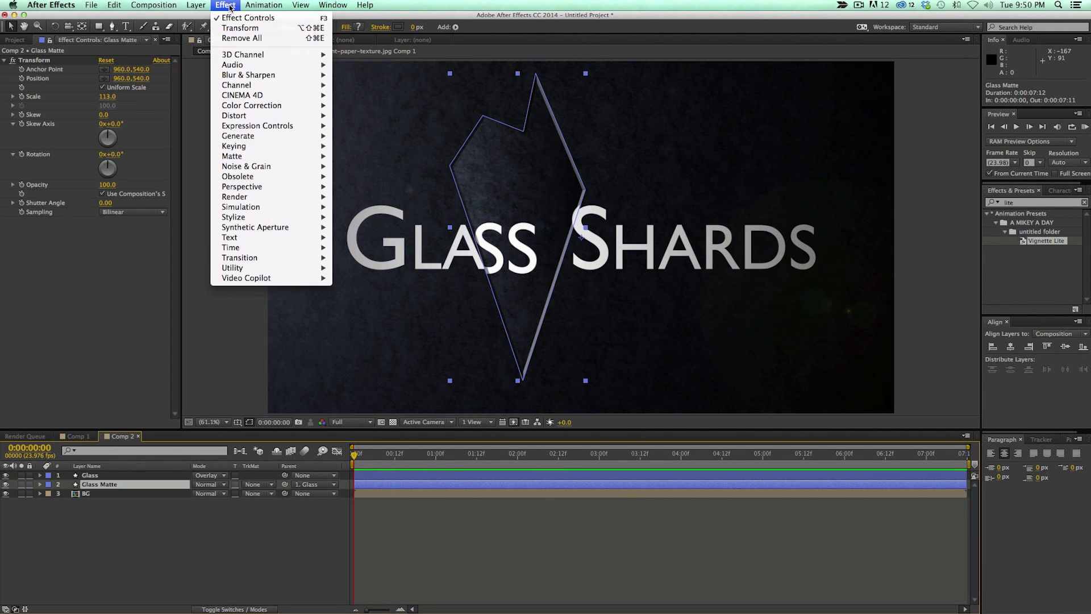
mouse_move(263, 116)
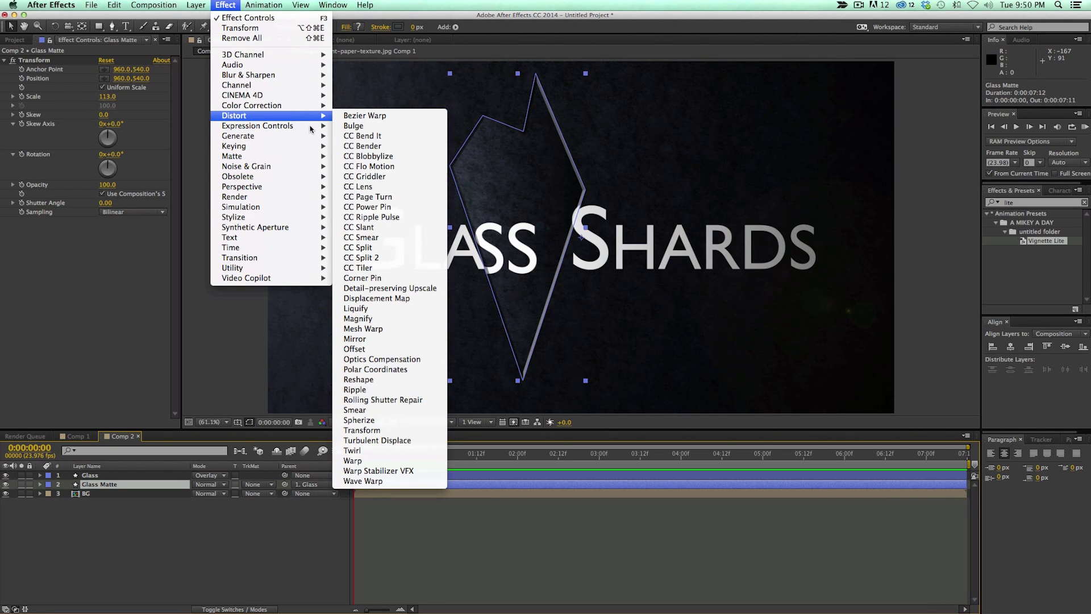
left_click(409, 298)
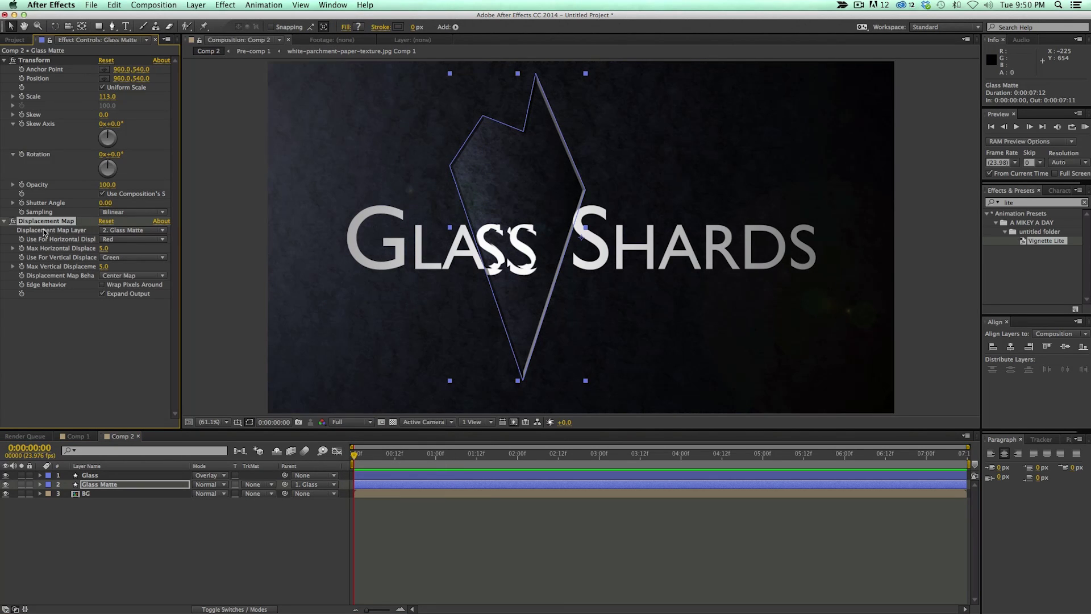
left_click(120, 231)
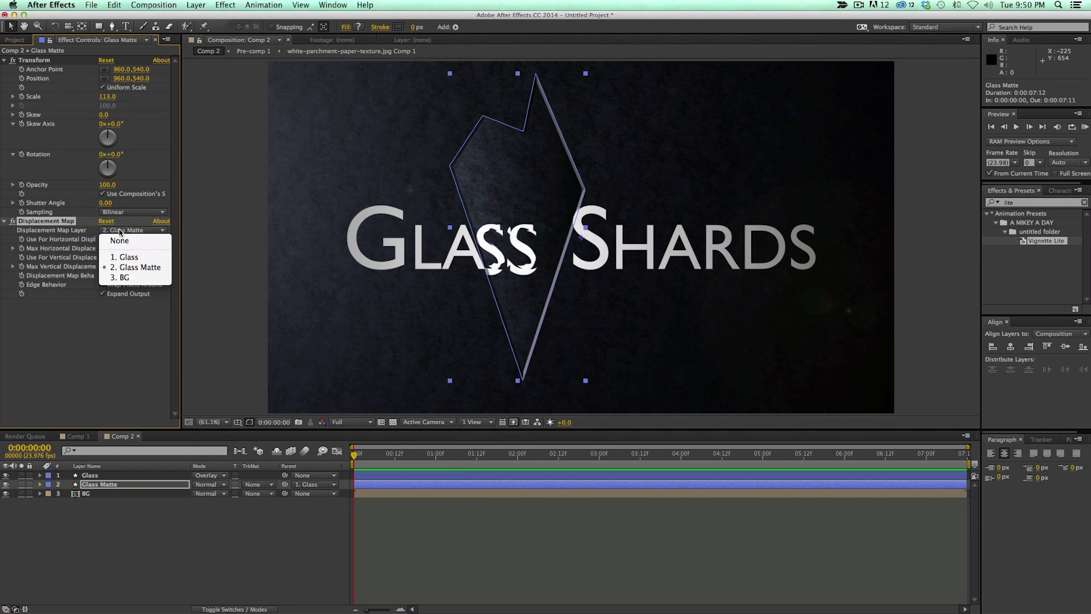
left_click(128, 256)
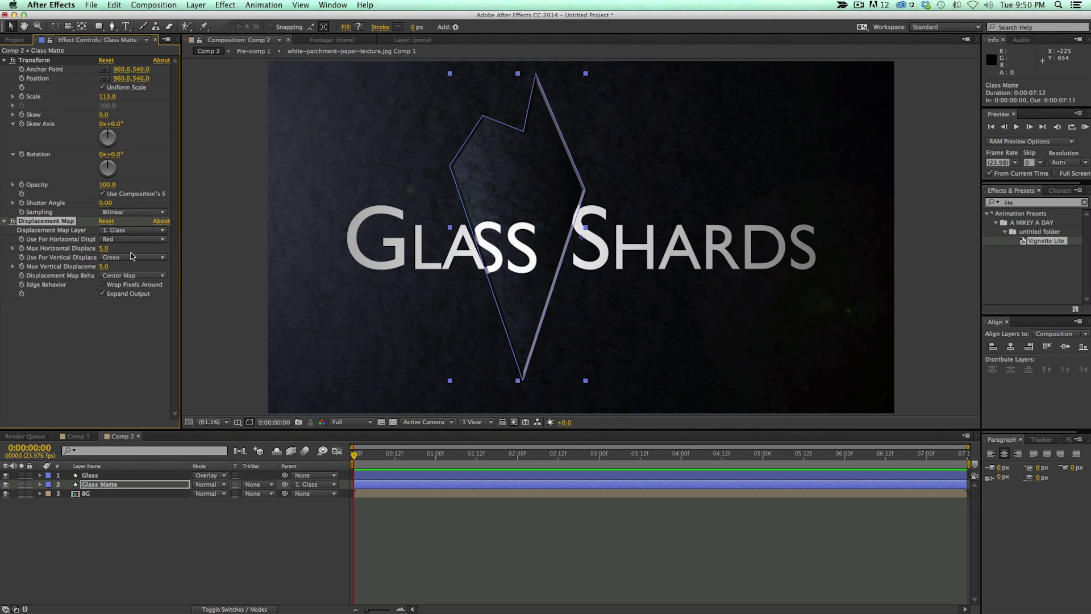
mouse_move(105, 248)
left_mouse_down()
mouse_move(122, 246)
mouse_move(110, 249)
mouse_move(112, 269)
left_mouse_up()
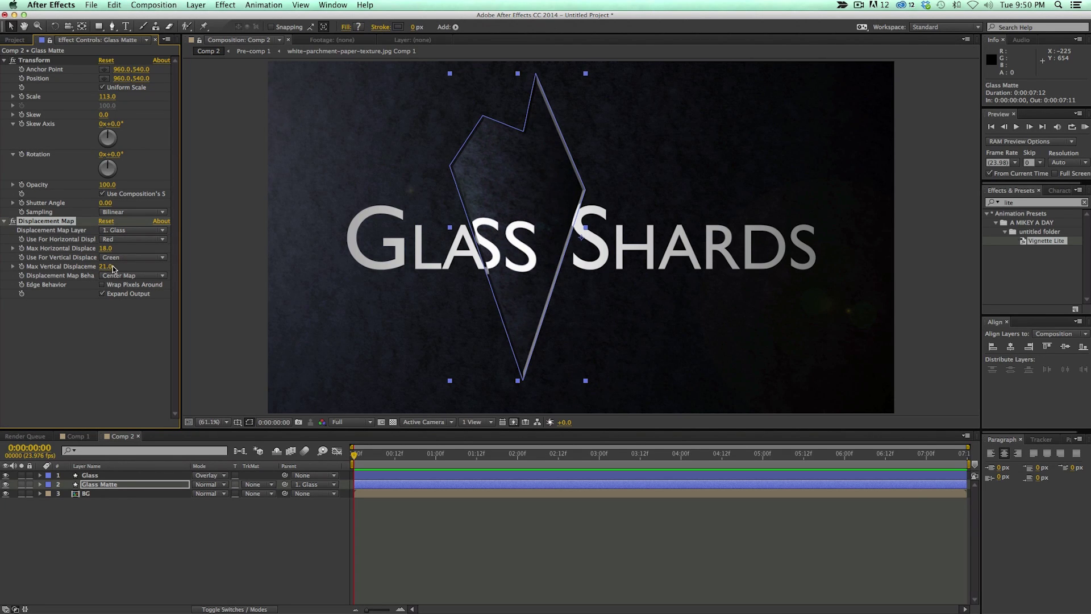
left_click(385, 529)
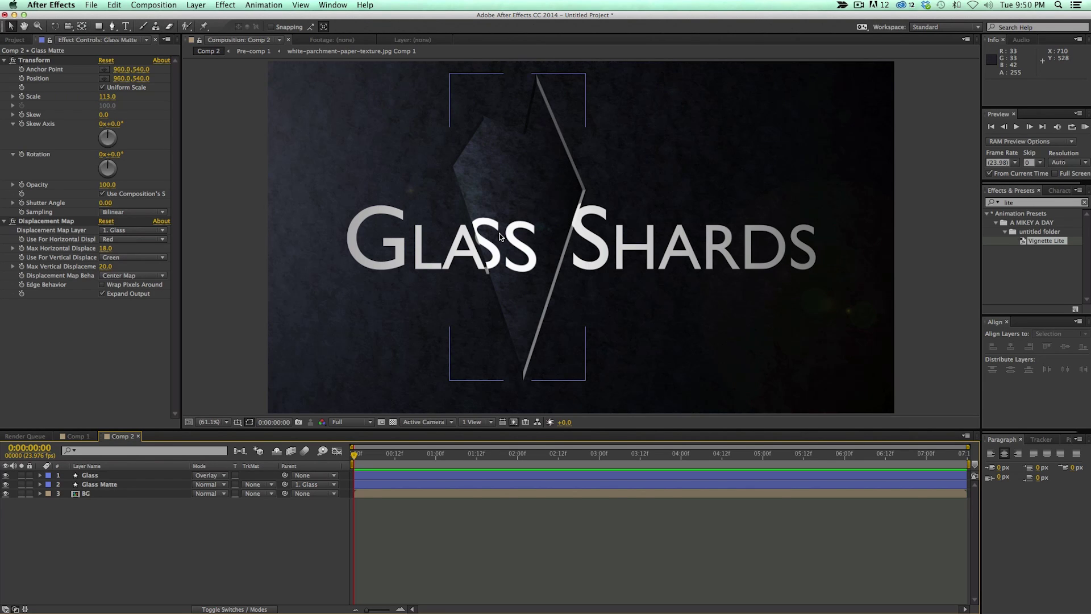
- Apply Fast Blur to the Glass Matte layer with a Blurriness of 31
left_click(108, 484)
left_click(224, 5)
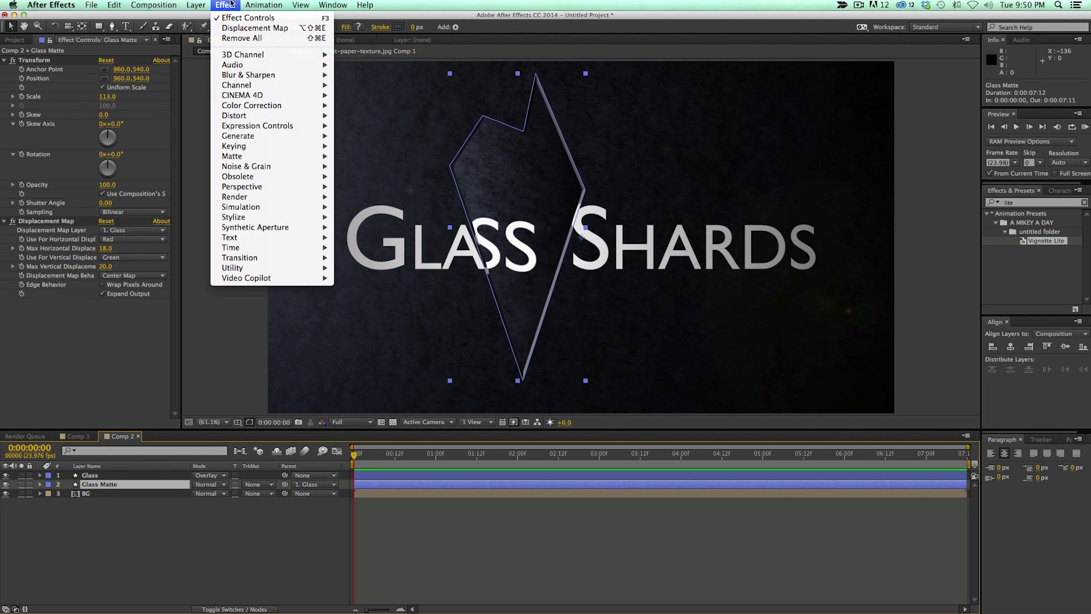
mouse_move(255, 75)
left_click(375, 178)
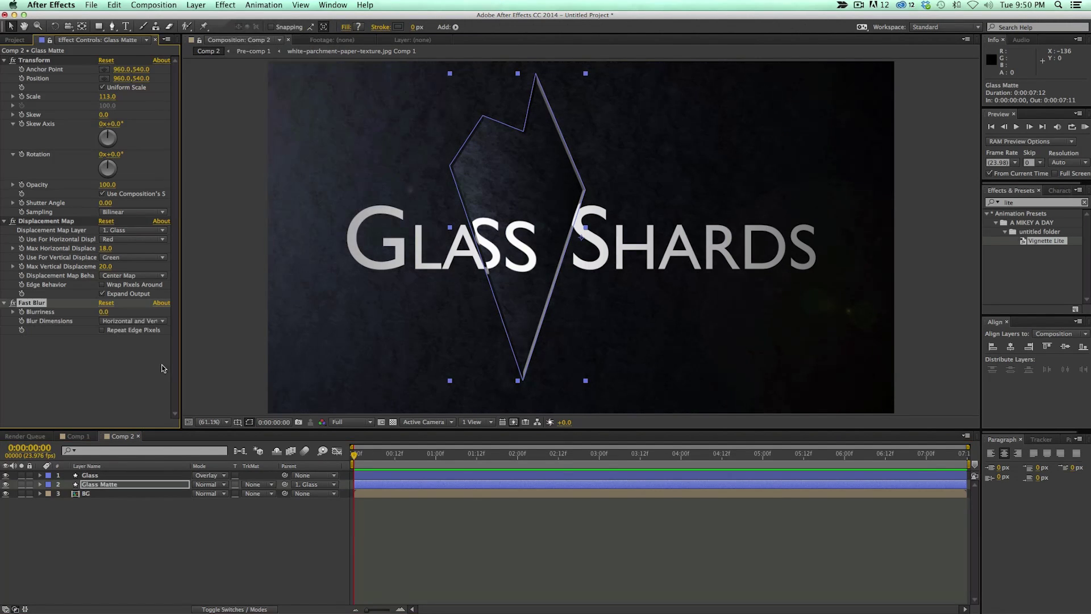
left_click_drag(104, 313, 120, 310)
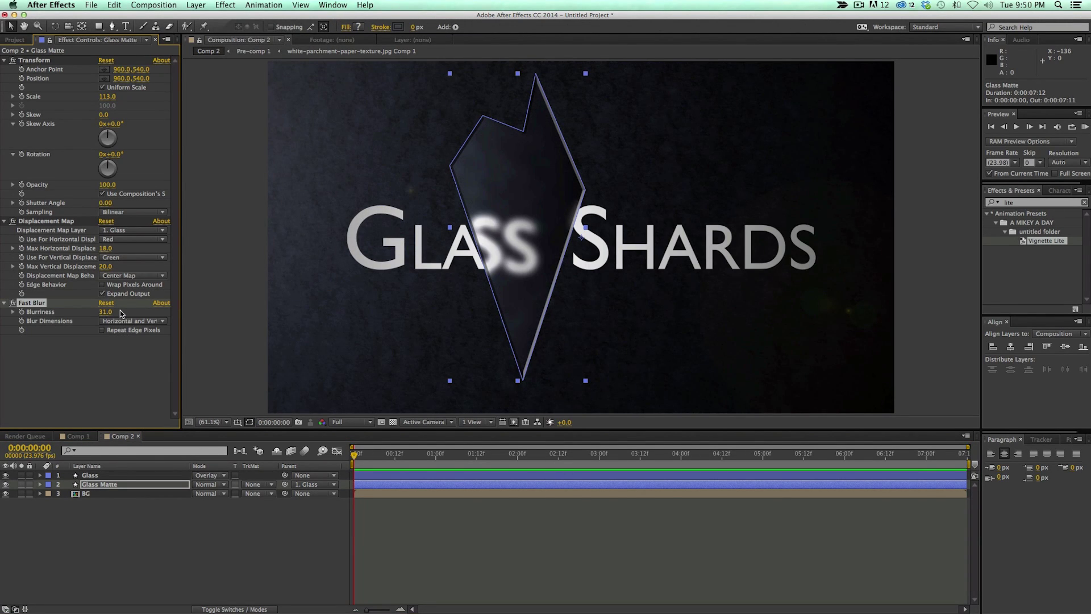
- Reduce the Effect Opacity in Fast Blur's compositing options to 73%, checking the shard at 100% magnification
left_click(40, 484)
left_click(49, 502)
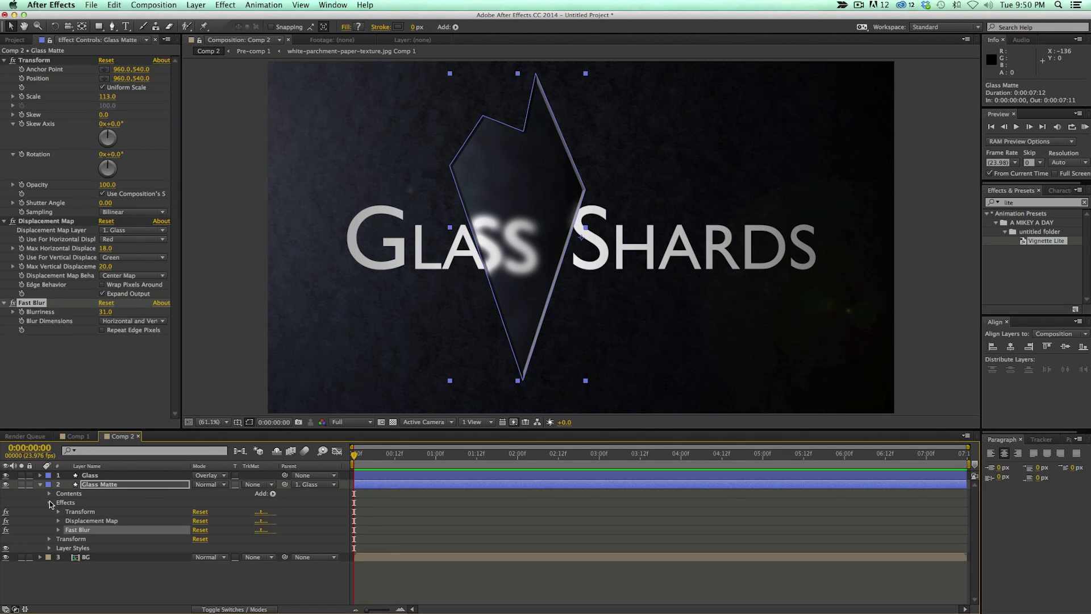
left_click(58, 530)
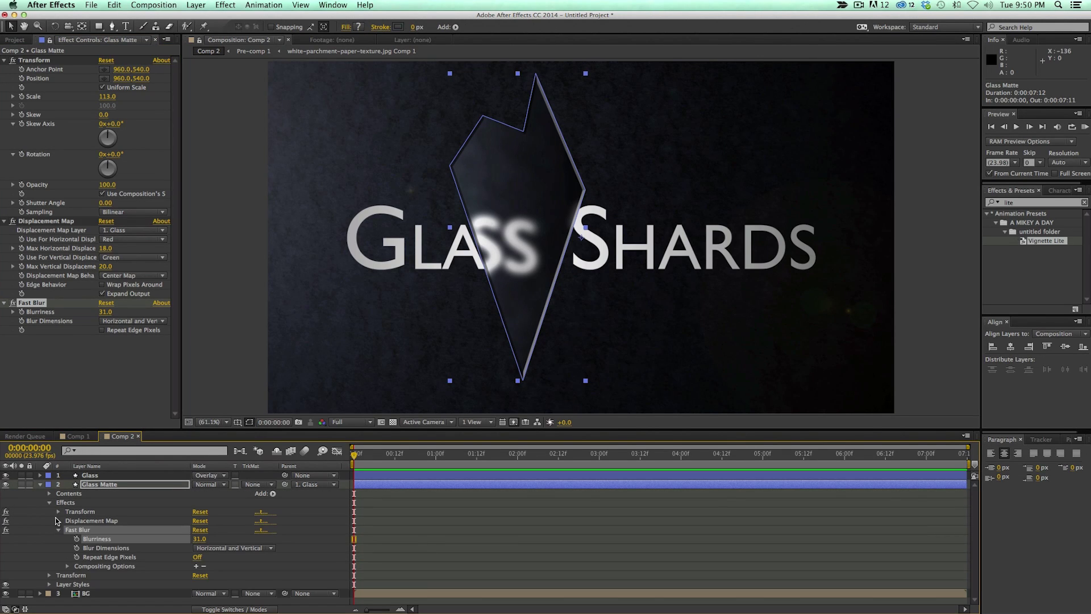
left_click(67, 567)
left_click_drag(200, 578, 189, 577)
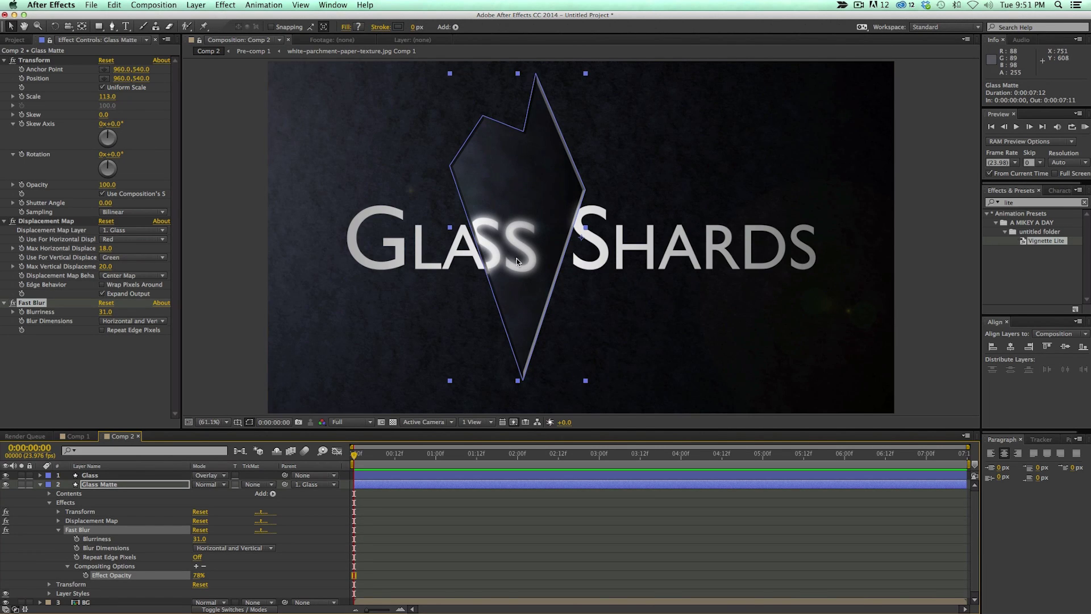
key("slash")
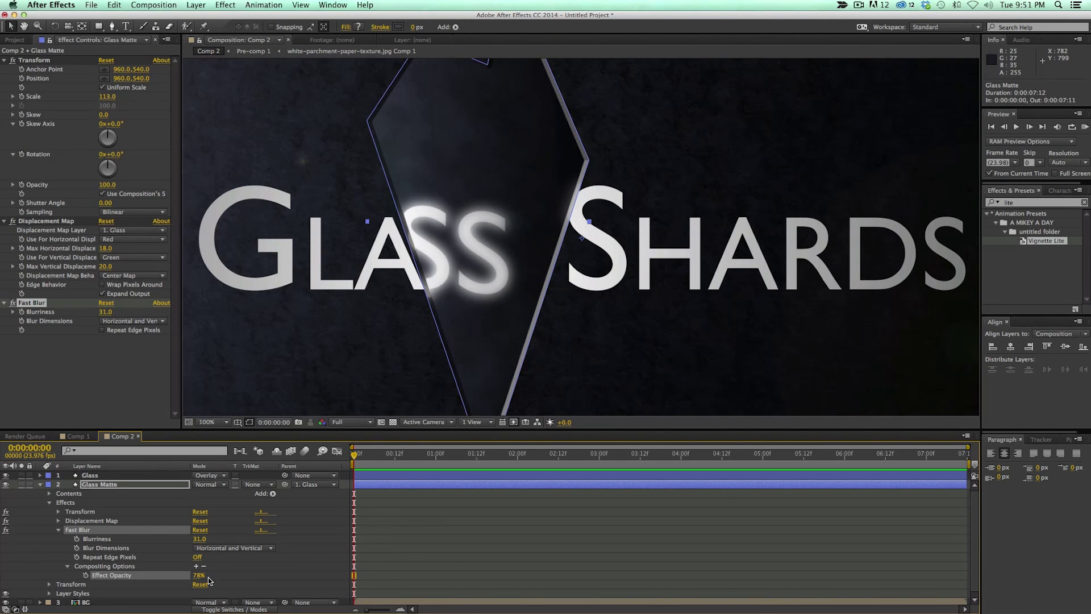
- Apply CC Scatterize to Glass Matte with Scatter 2 and lower its Effect Opacity to 11%
left_click(231, 5)
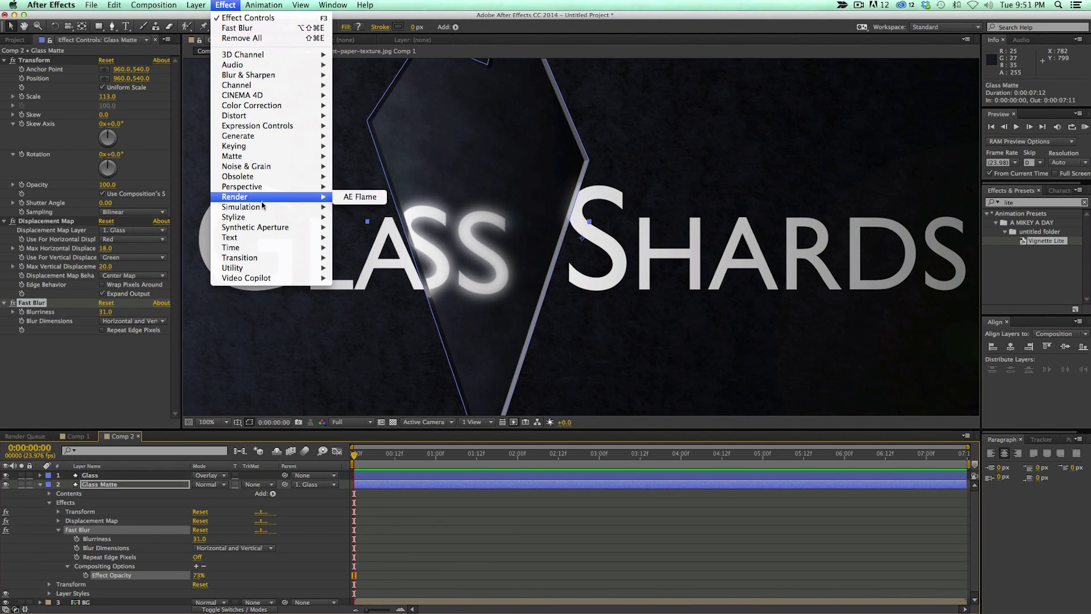
mouse_move(261, 206)
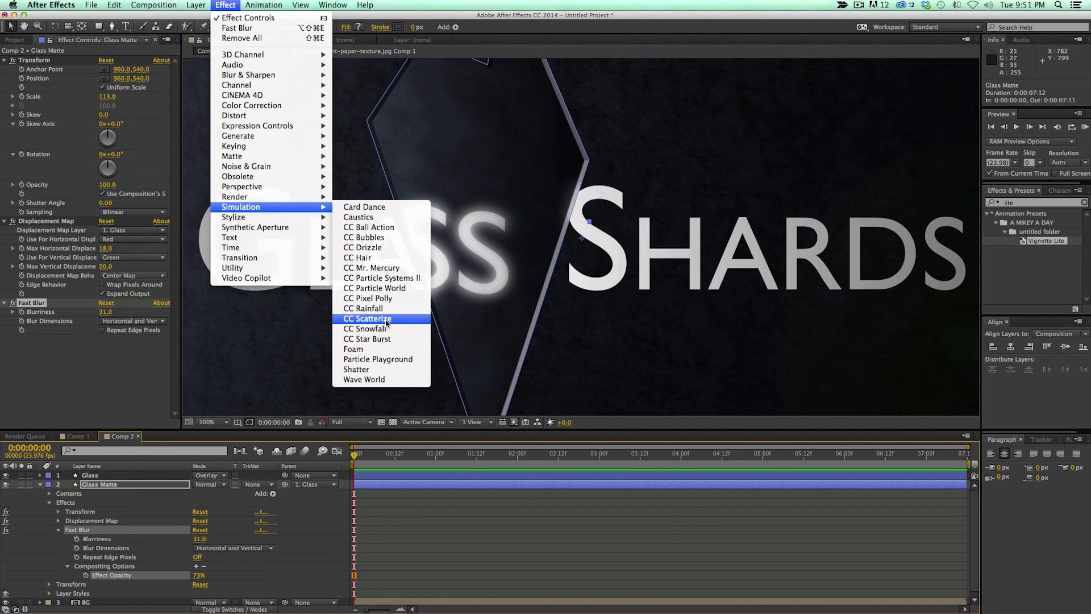
left_click(367, 319)
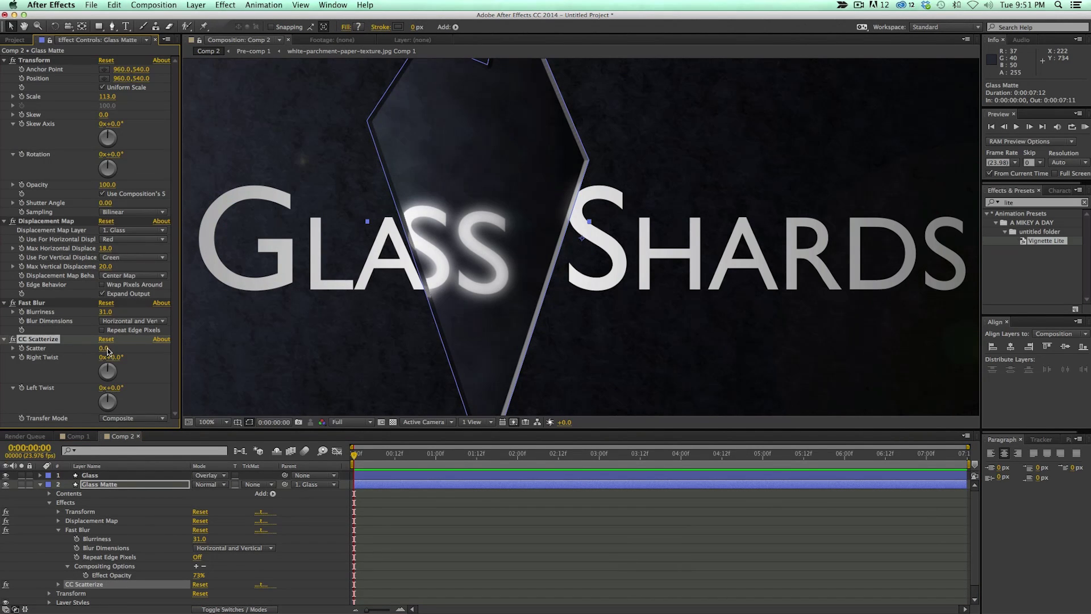
left_click_drag(107, 349, 123, 342)
left_click(59, 584)
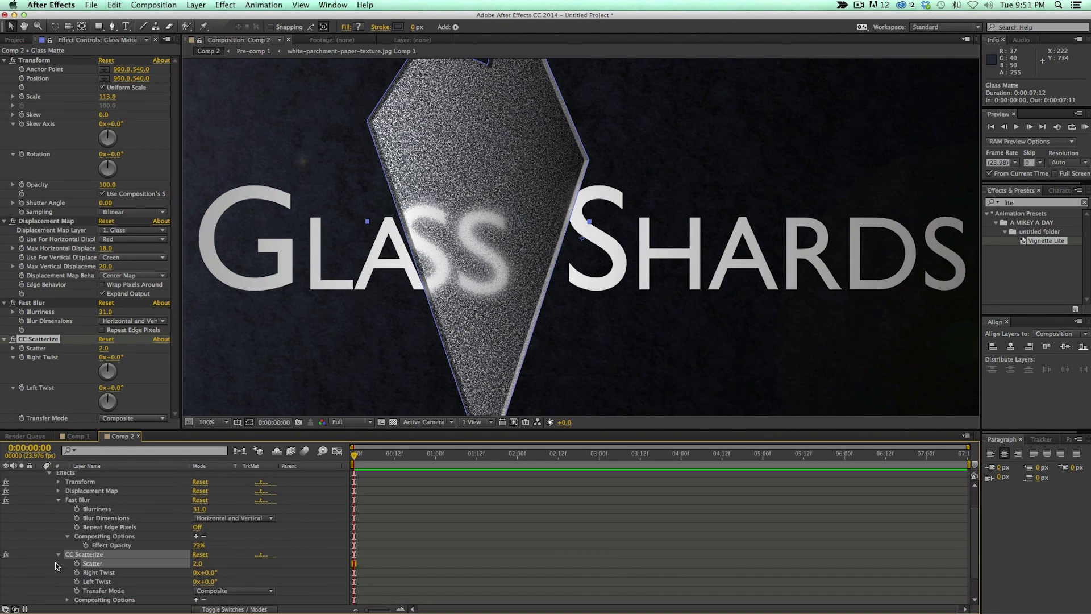
left_click(68, 582)
left_click_drag(199, 590, 145, 589)
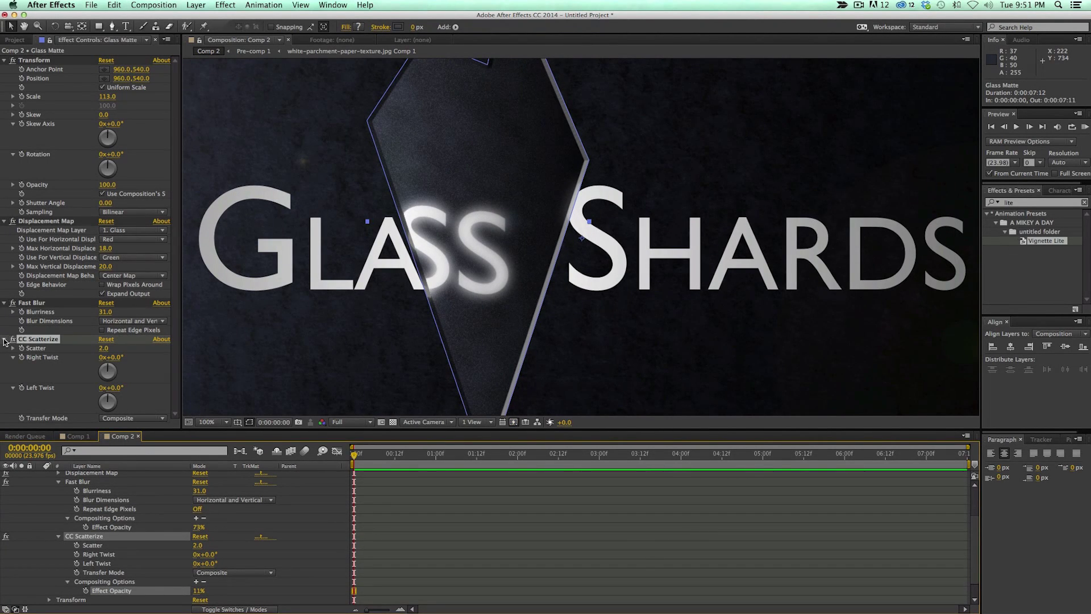
- Place CC Scatterize before Fast Blur in the effect order and raise its Effect Opacity to 19%
left_click(4, 339)
left_click_drag(30, 338, 45, 303)
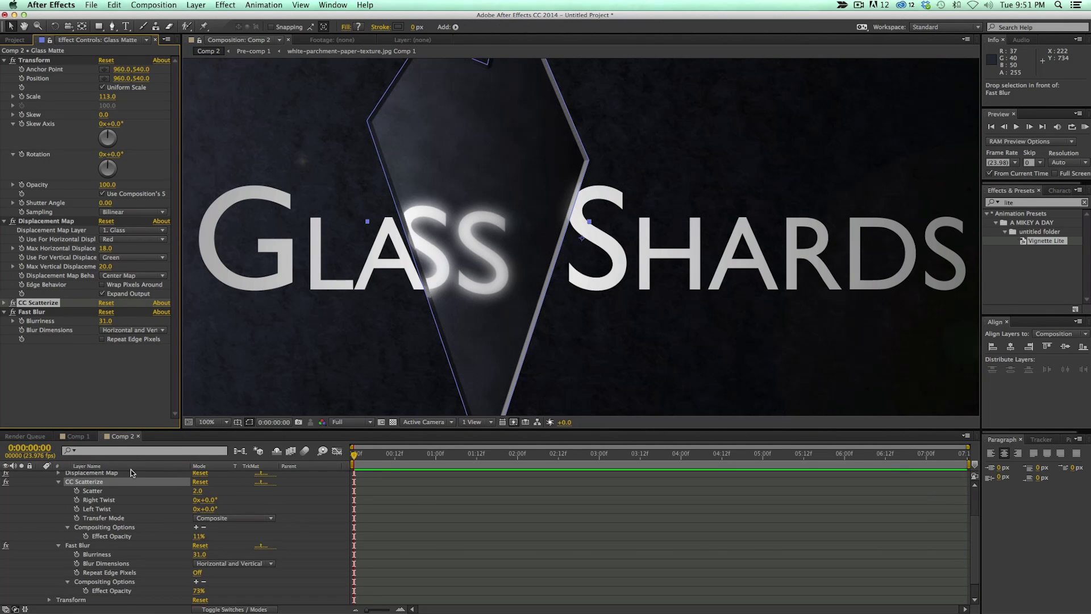
left_click_drag(199, 539, 203, 539)
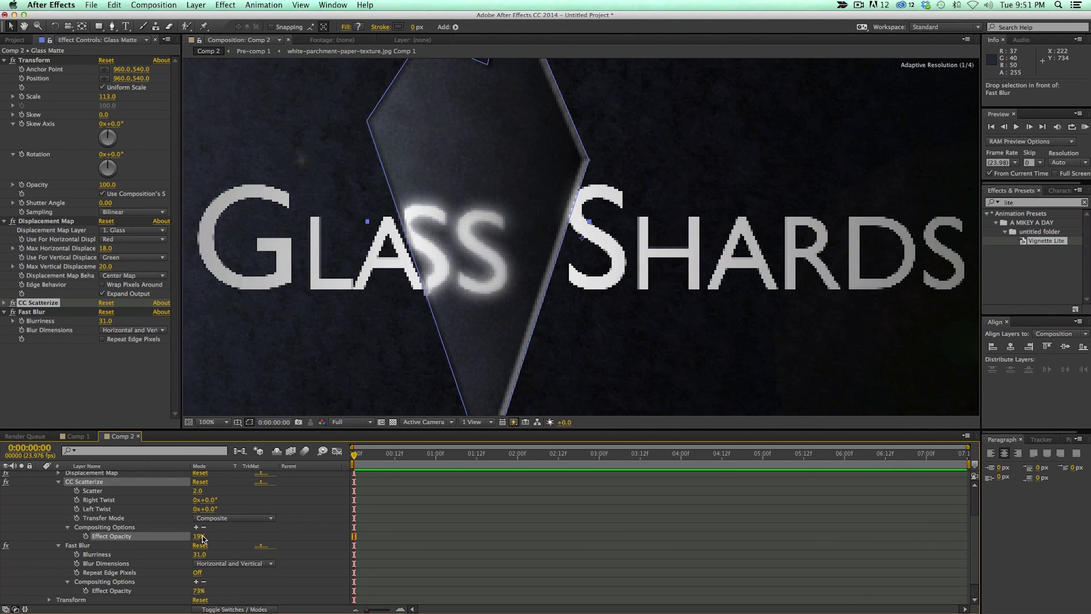
- Set the Scale of Glass Matte's Transform effect to 119 and deselect the layer
key("comma")
left_click_drag(107, 99, 110, 99)
left_click(368, 389)
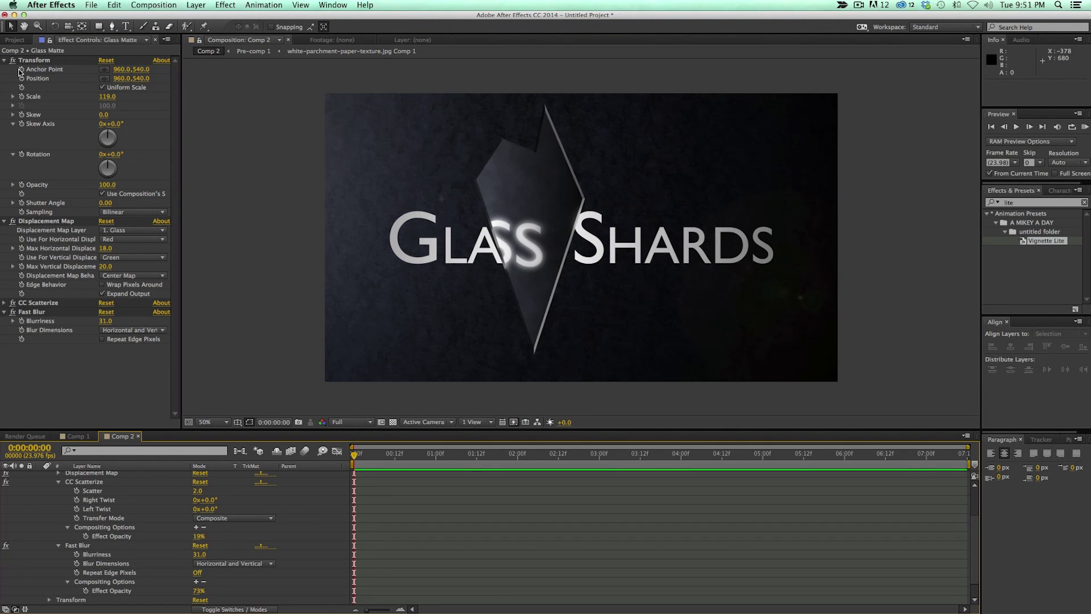
- Collapse the settings of the applied effects and the Glass Matte layer's properties
left_click(5, 60)
left_click(5, 70)
left_click(4, 87)
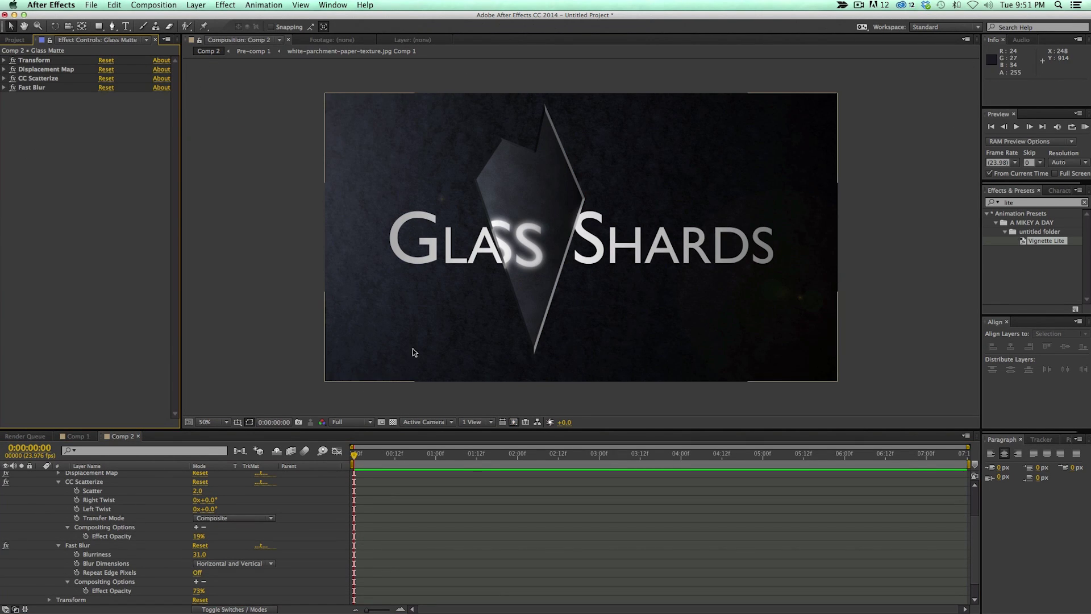
scroll(367, 516, "up", 3)
scroll(367, 516, "up", 1)
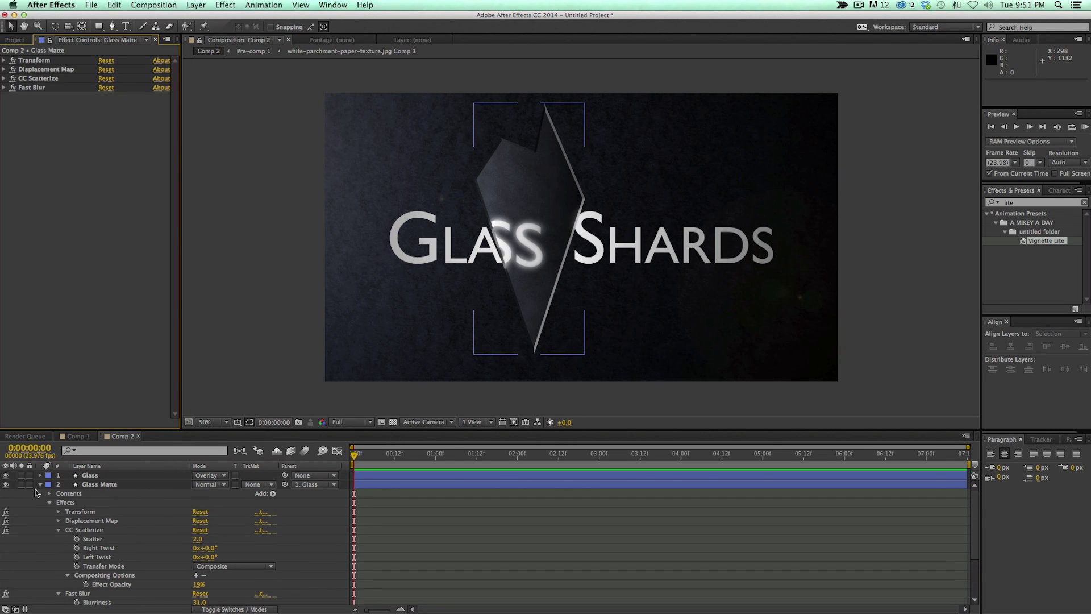
left_click(40, 484)
- Show the layer switches and reposition the Glass layer in the composition to test the parented shard
left_click(106, 485)
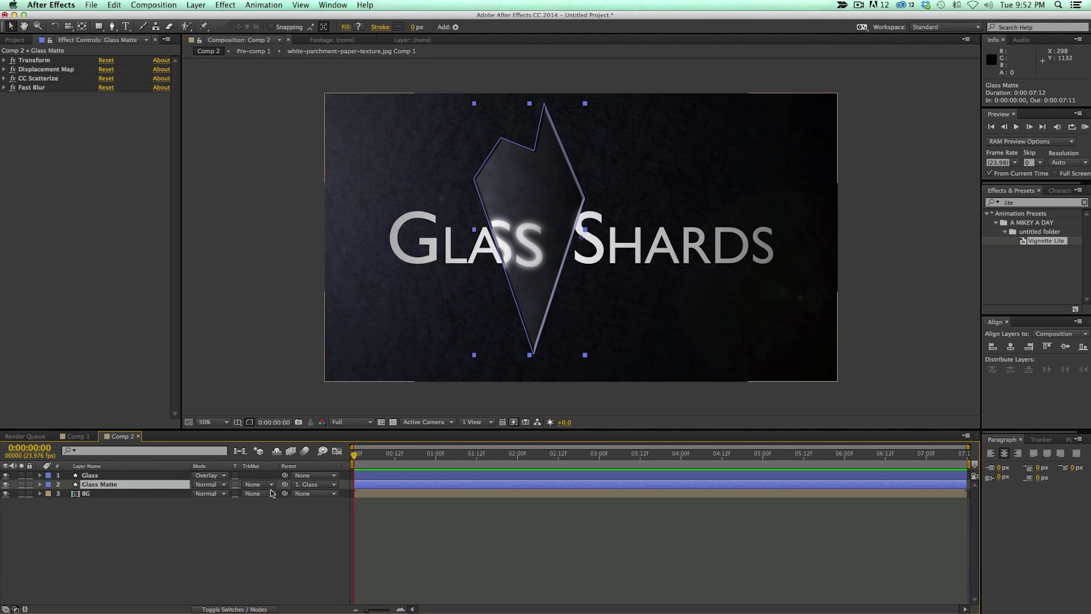
left_click(227, 608)
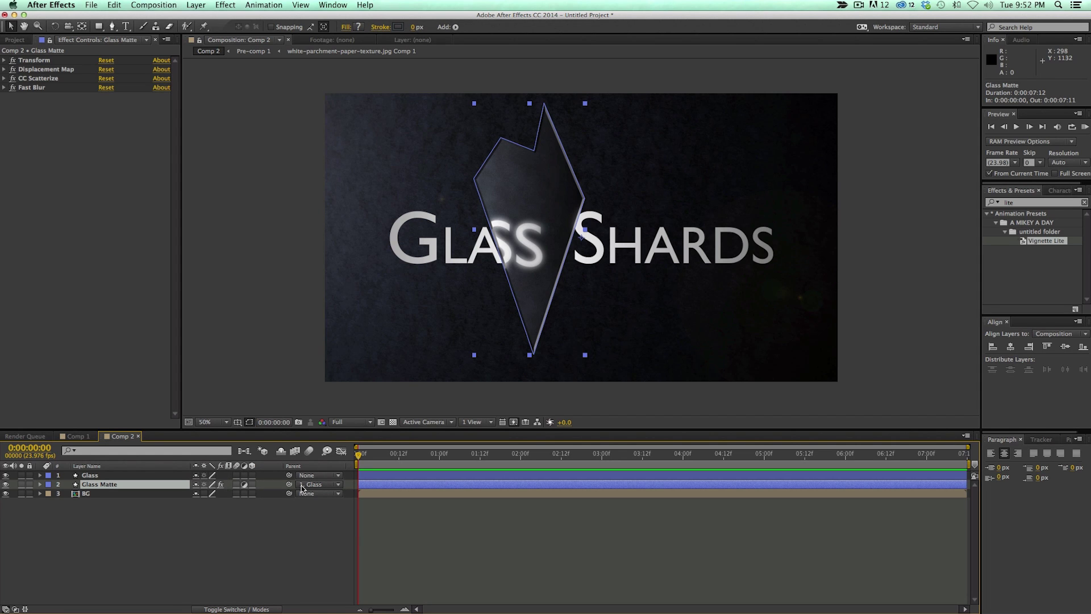
left_click(105, 476)
left_click_drag(538, 232, 477, 239)
- Make Glass and Glass Matte 3D layers and rotate the Glass shard to an orientation of about 179°, 352°, 169°
left_click_drag(252, 475, 252, 485)
key("w")
left_click_drag(503, 247, 384, 462)
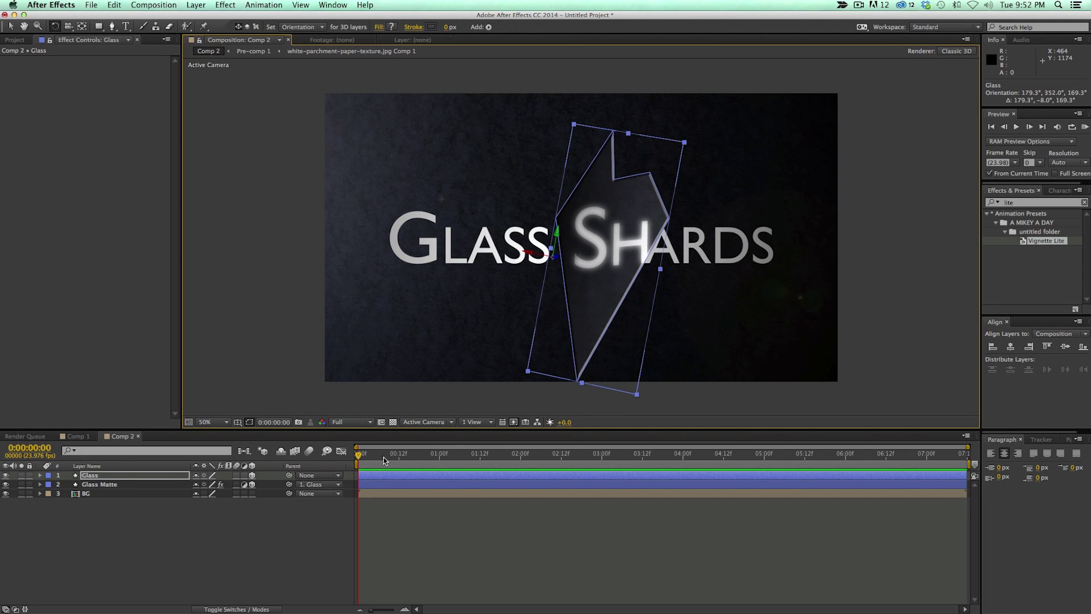
- Reveal the Glass layer's transform properties and set keyframes for all of them, from Anchor Point to Opacity, at 0:00:00:00
left_click(103, 478)
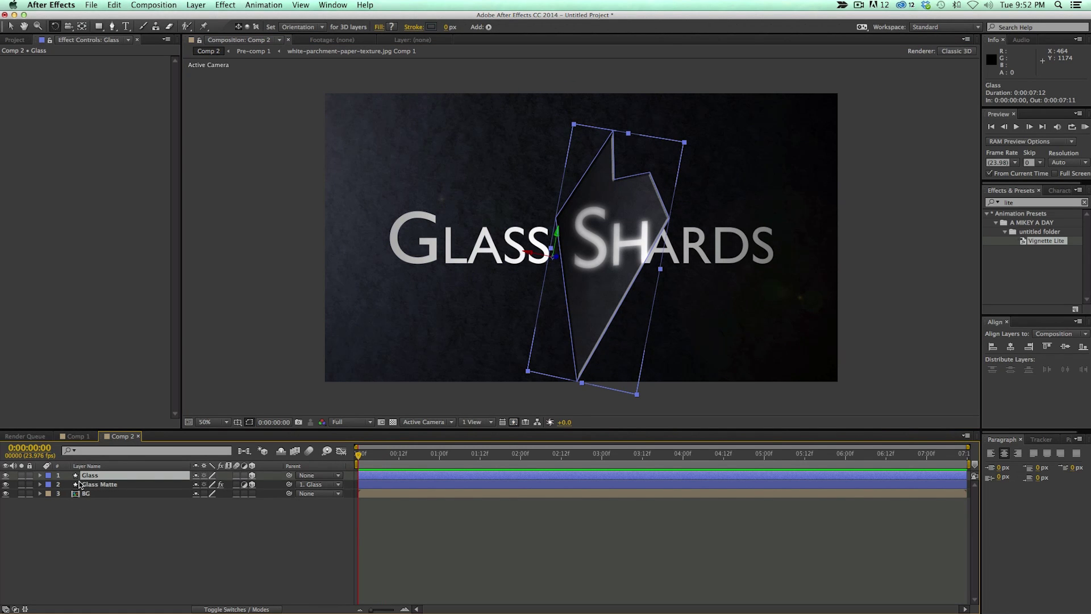
left_click(41, 476)
left_click(49, 494)
left_click(49, 493)
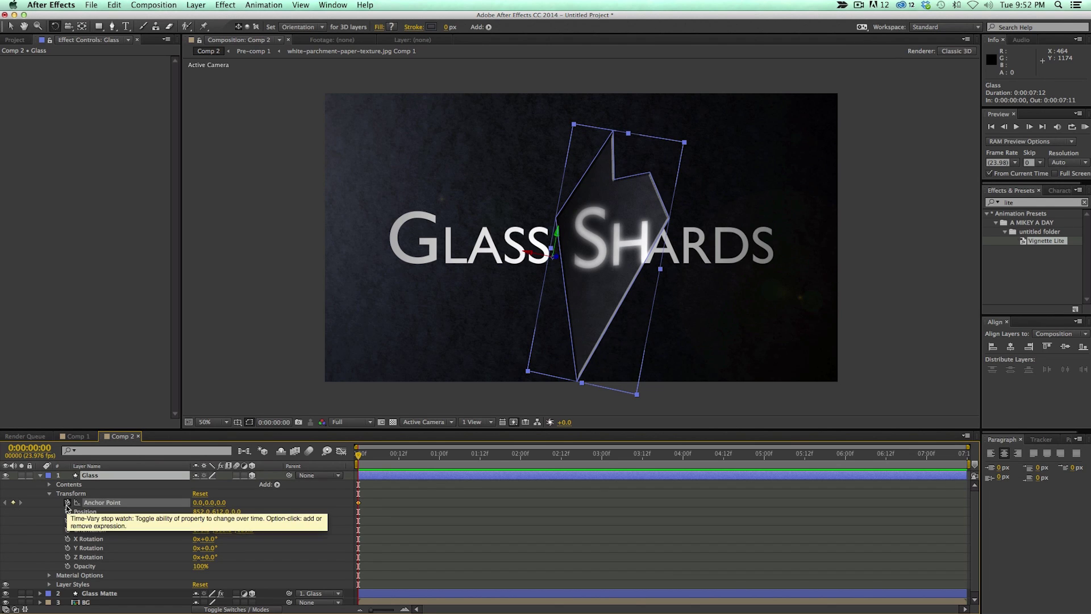
left_click(67, 503)
- At 0:00:07:11, rotate the Glass shard to about 106°, 330°, 152° and move it to about 1000, 356
left_click_drag(960, 467, 964, 467)
left_click_drag(613, 269, 631, 172)
key("v")
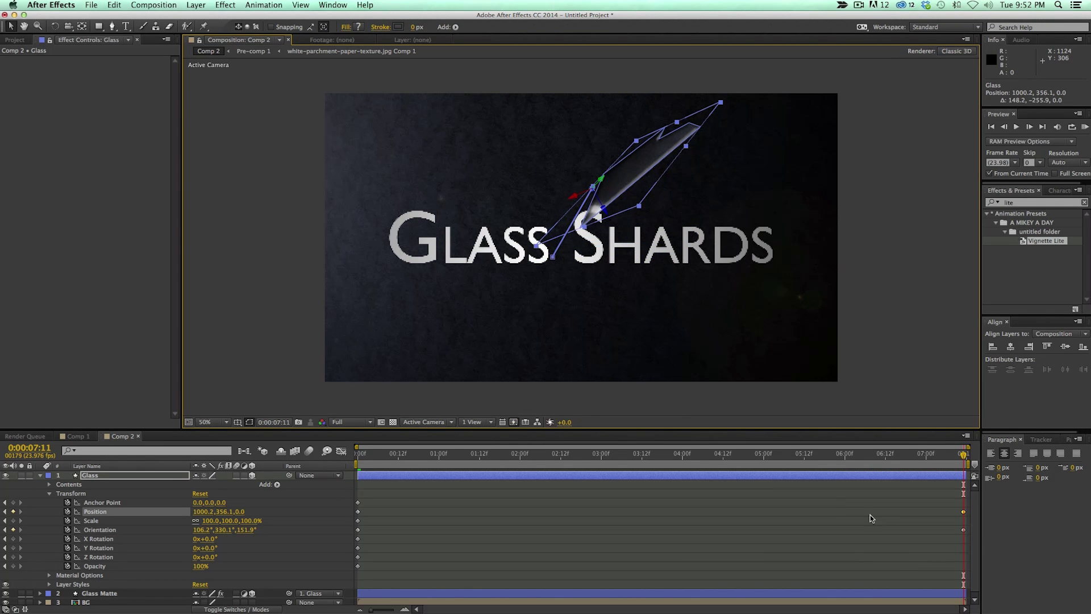
- Play a RAM preview of the glass shard animation in Comp 2 from 0:00:00:00
left_click_drag(903, 458, 339, 469)
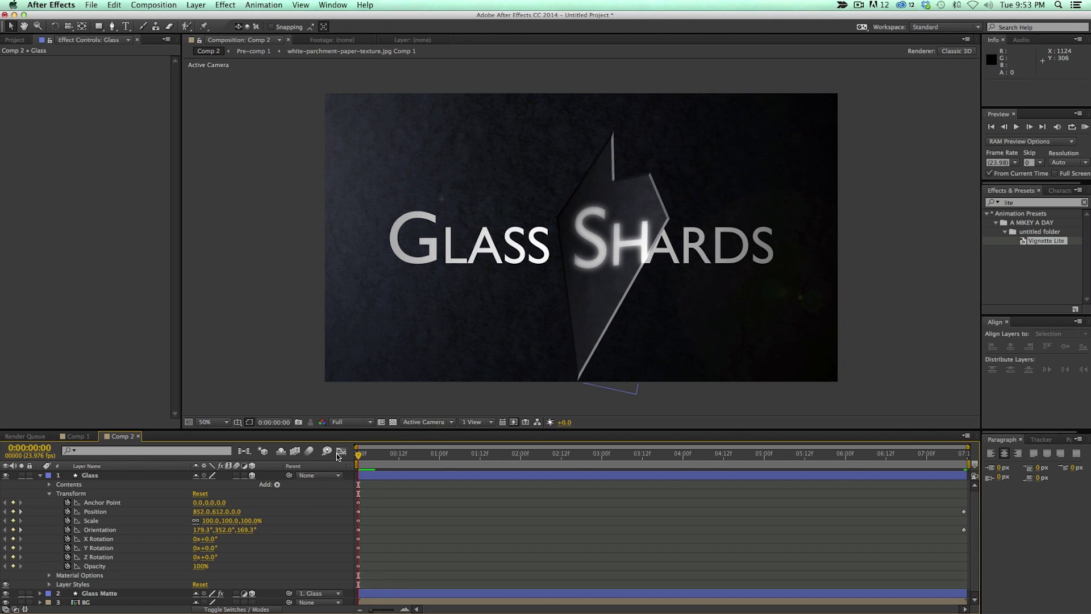
key("KP_0")
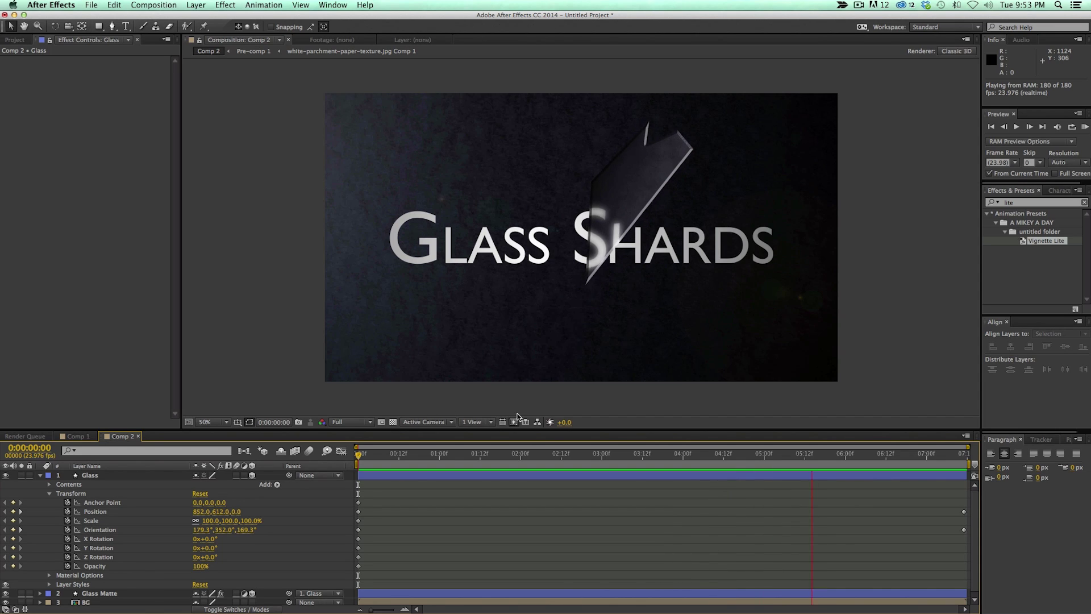
key("space")
- At 0:00:03:02, add a Curves effect to the Glass Matte layer, slightly lowering the RGB curve's upper midtones and raising its shadows
left_click_drag(563, 453, 609, 453)
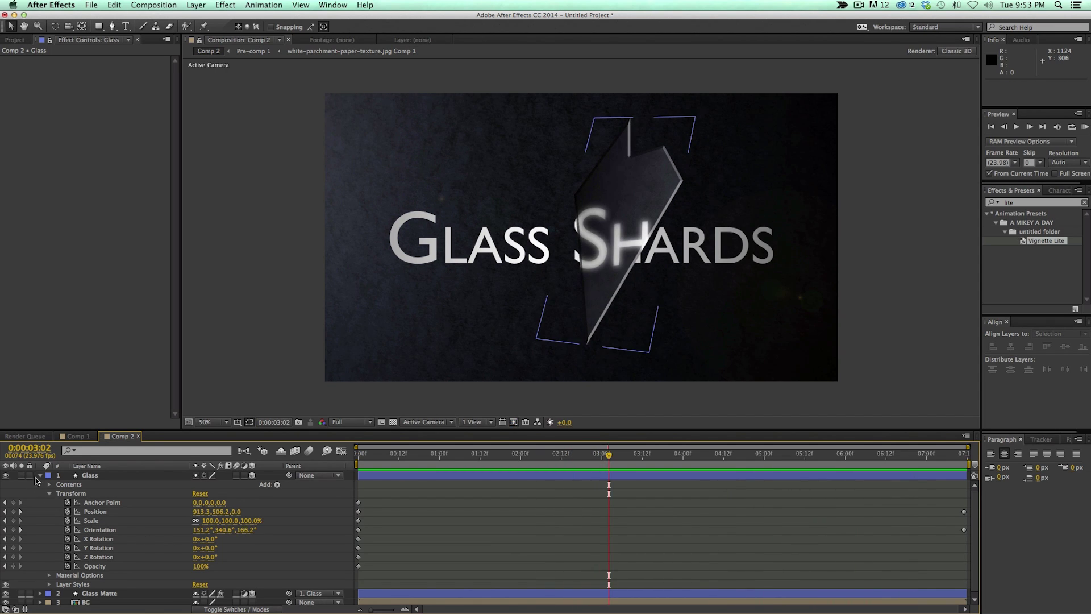
left_click(40, 475)
left_click(105, 485)
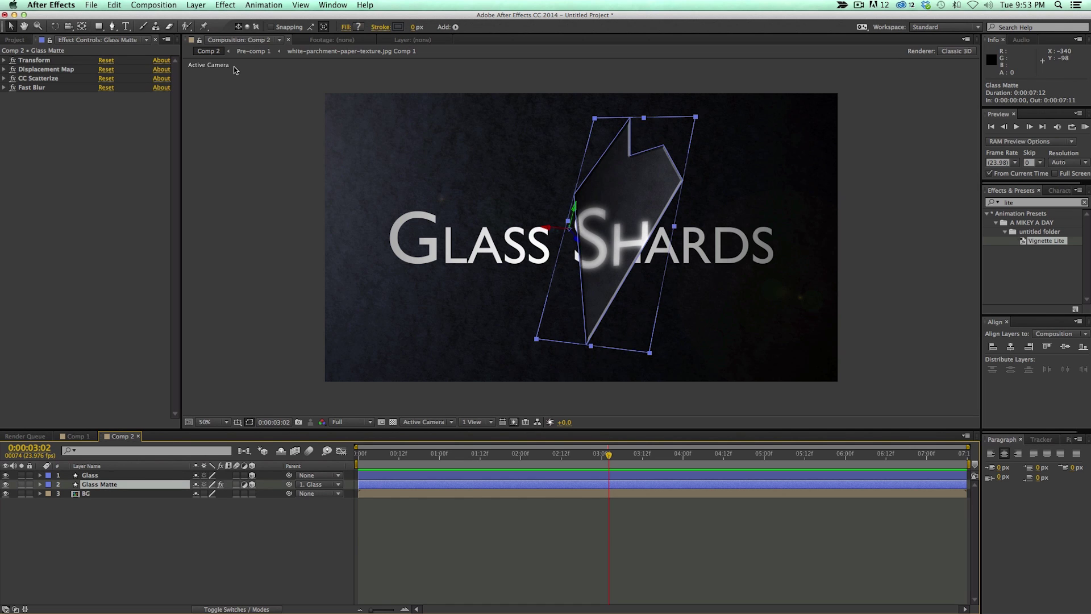
left_click(225, 5)
mouse_move(258, 136)
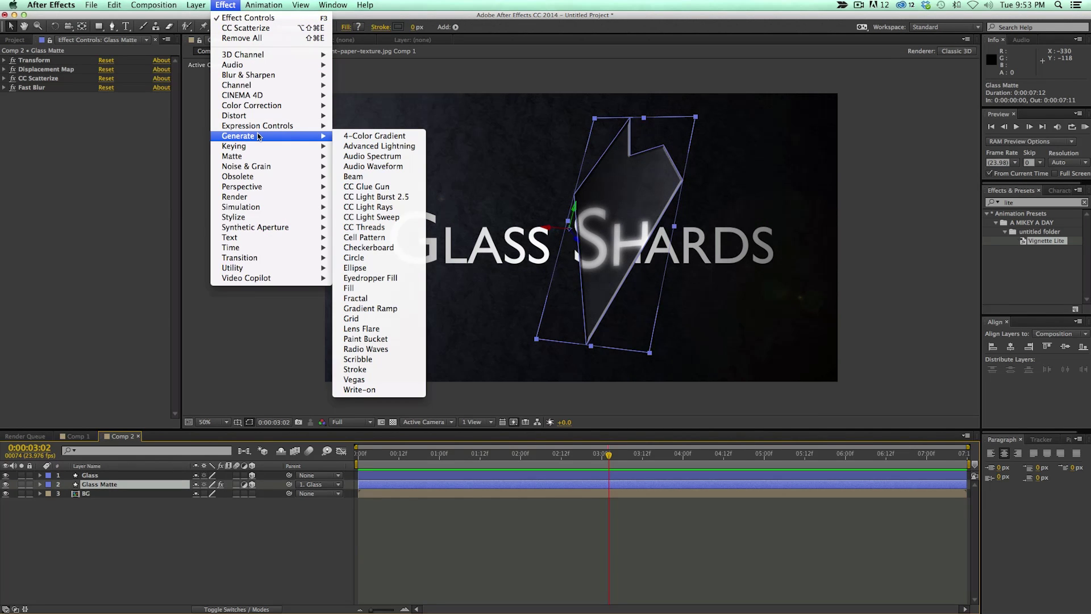
mouse_move(265, 110)
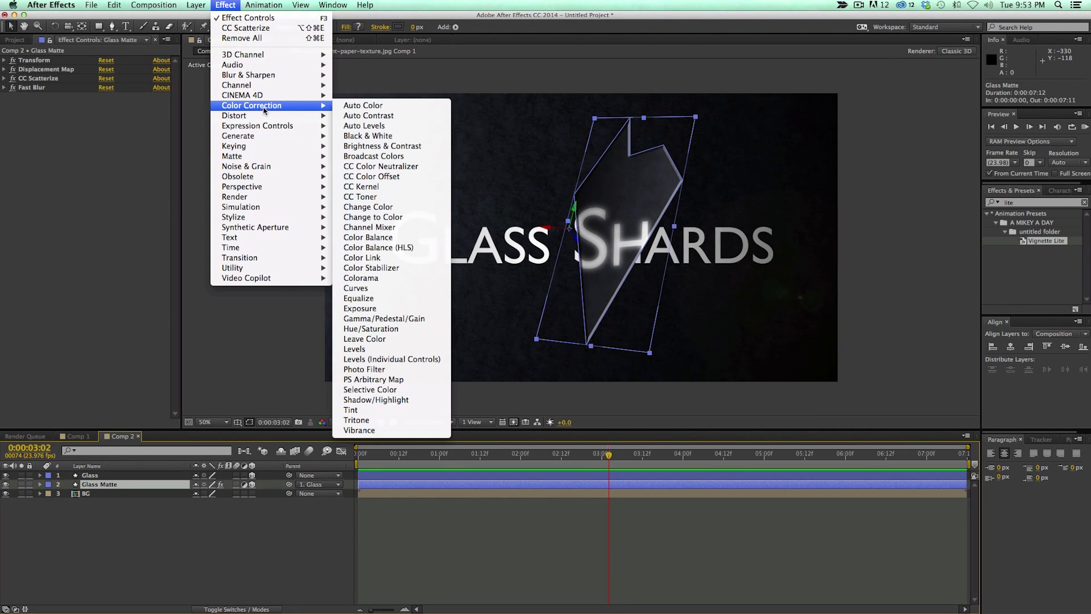
left_click(380, 287)
mouse_move(110, 190)
left_mouse_down()
mouse_move(91, 173)
mouse_move(105, 197)
left_mouse_up()
left_click_drag(63, 233, 58, 229)
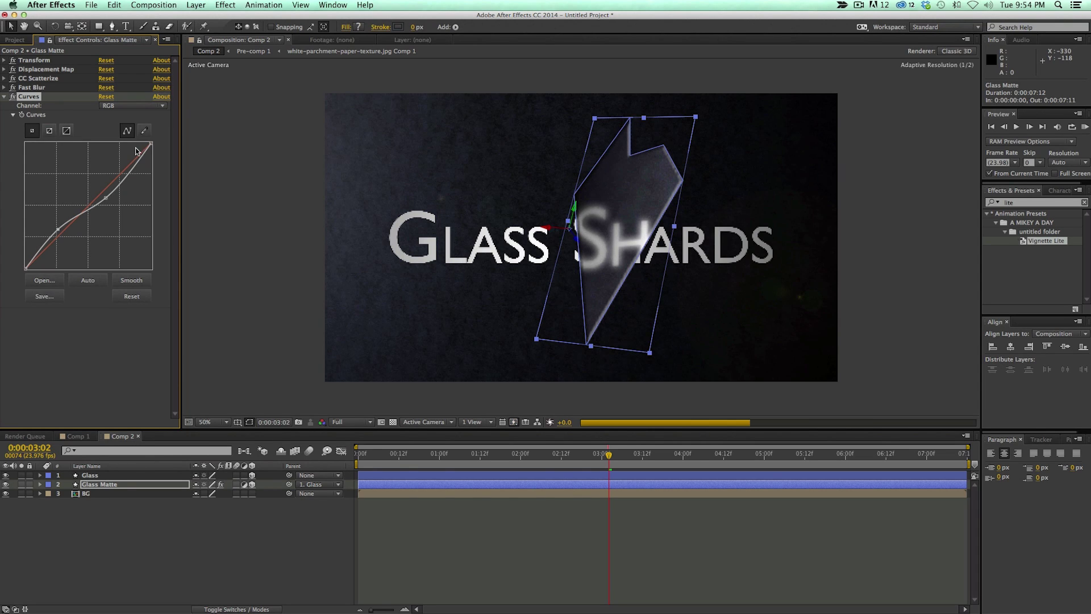
- Raise the midtones slightly in the Blue and Green channels of Glass Matte's Curves effect to tint the shard blue-green
left_click(146, 107)
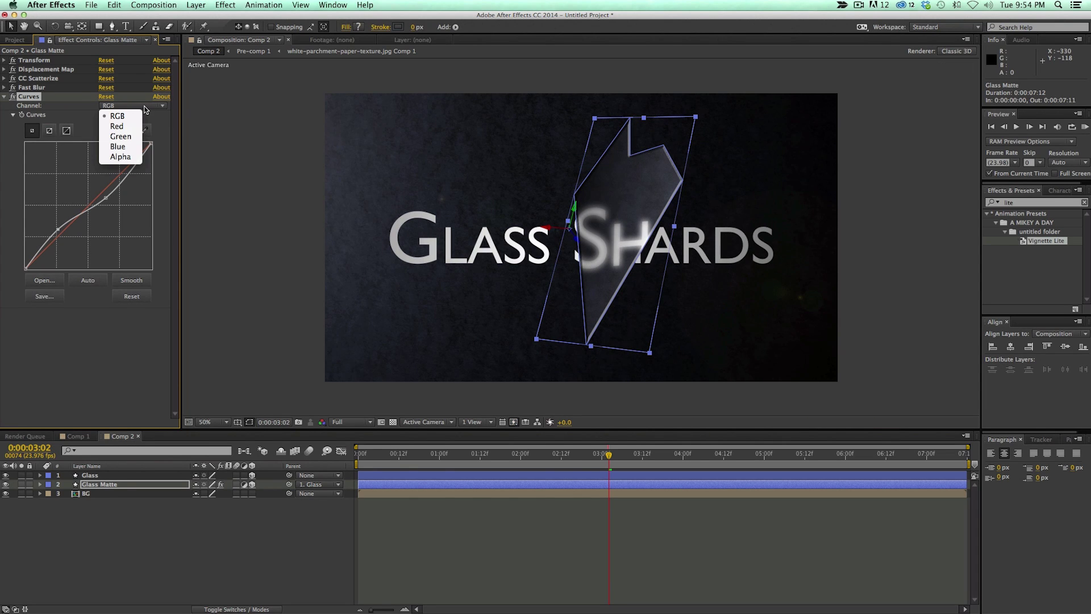
left_click(129, 147)
left_click_drag(98, 207, 84, 200)
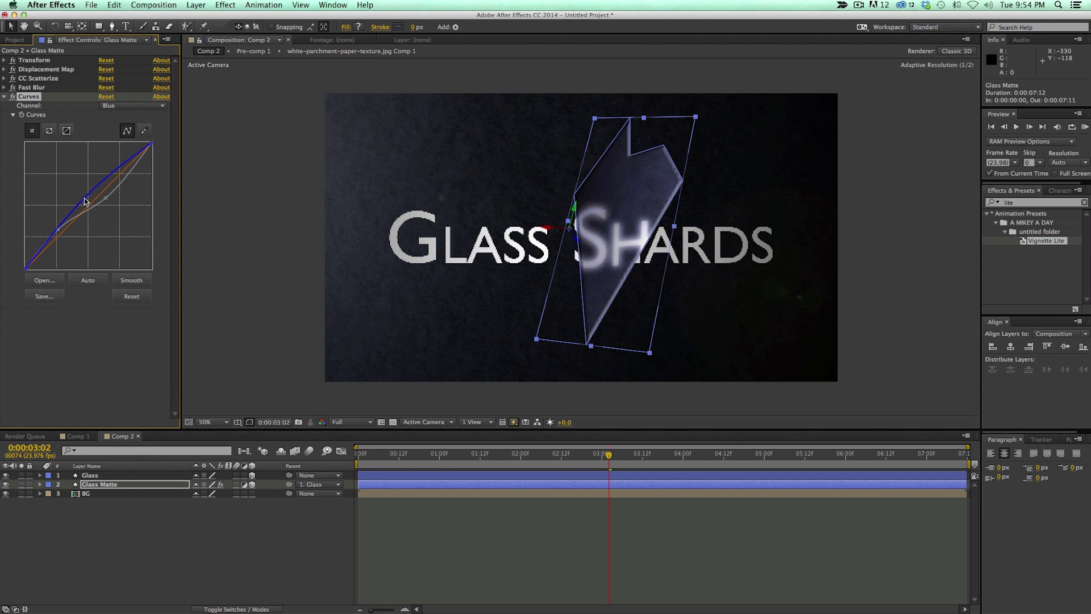
left_click(131, 106)
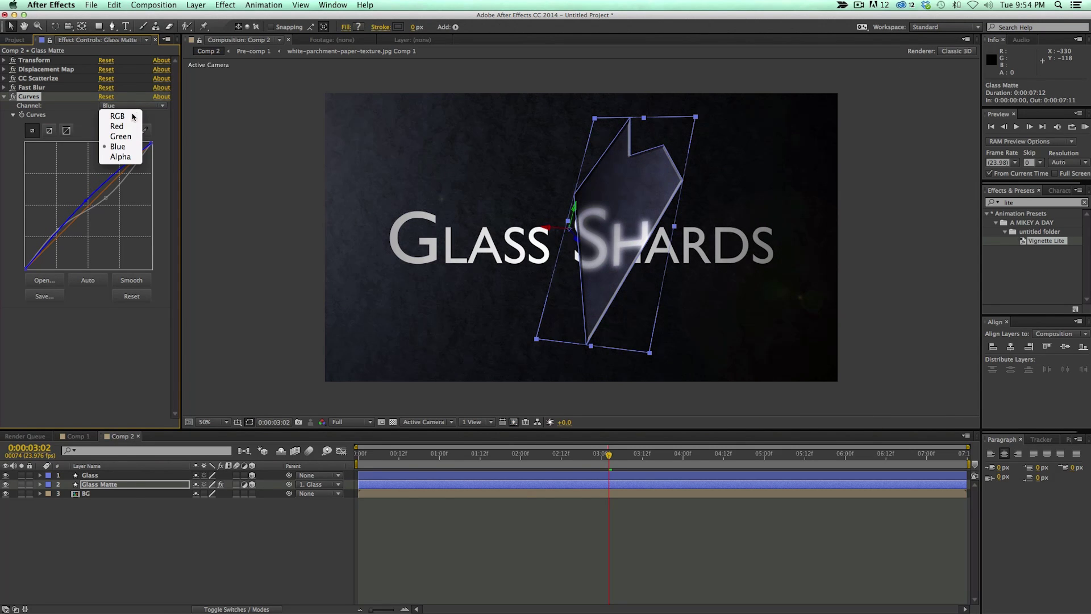
left_click(120, 136)
left_click_drag(89, 208, 85, 205)
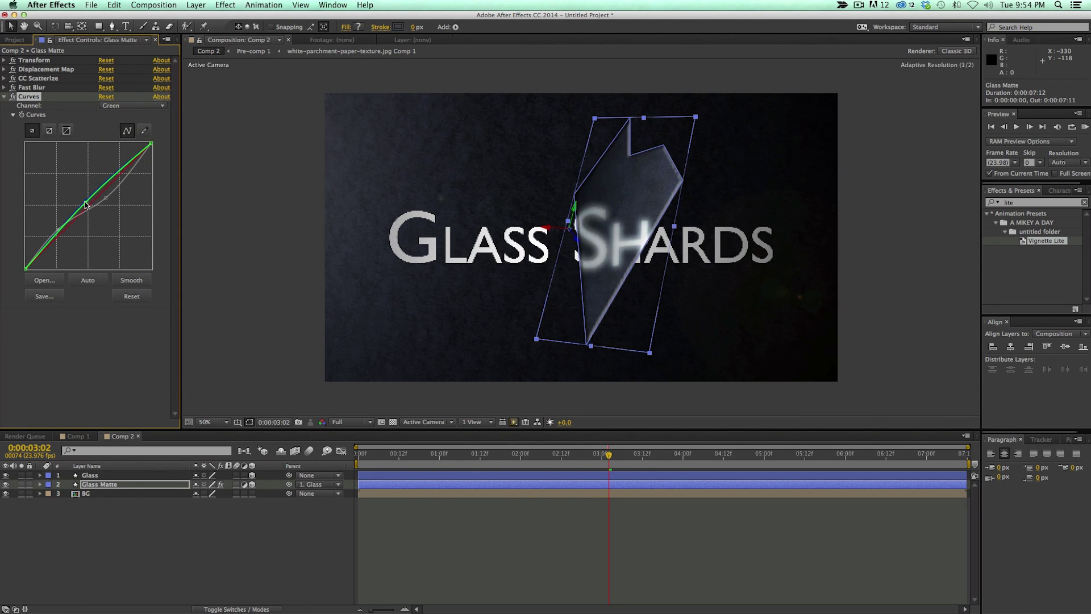
left_click(439, 523)
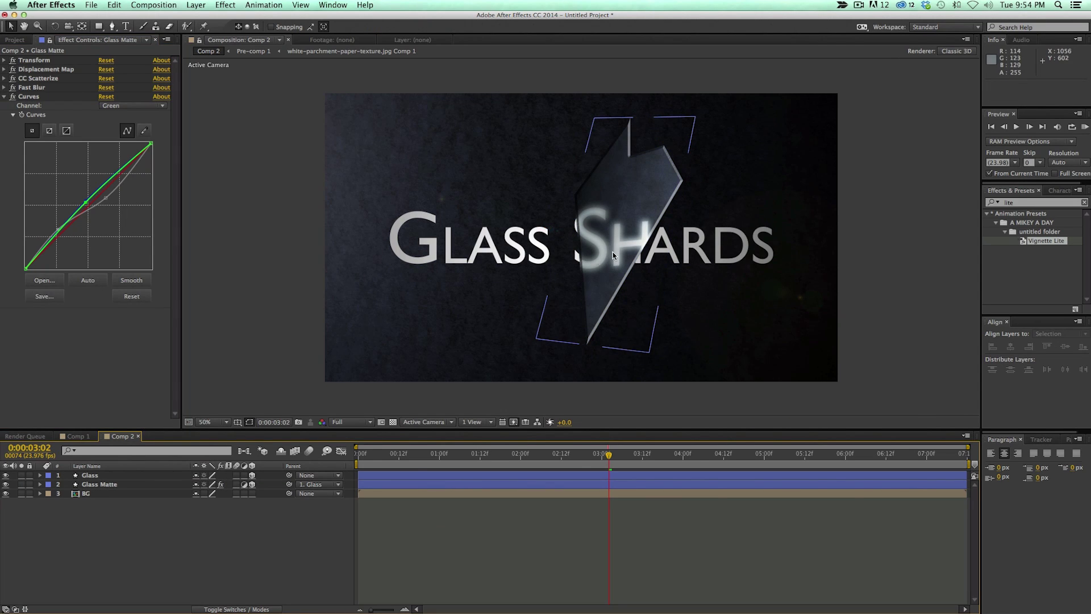
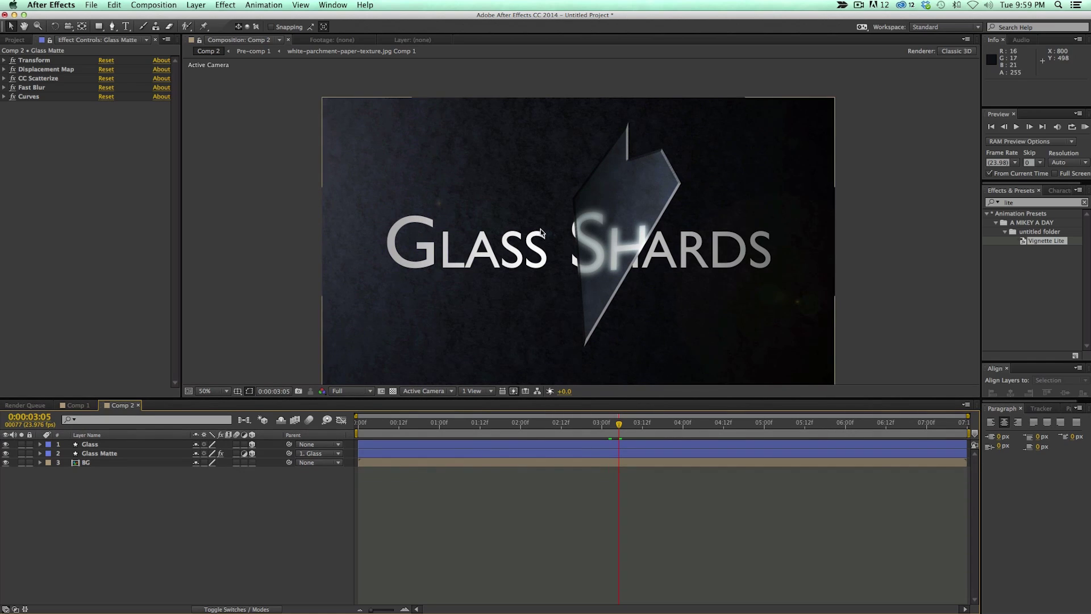
- Add an expression to the Path property of Glass Matte's Path 1 that links it to the Glass layer's Path 1 path
left_click(116, 447)
left_click(116, 456)
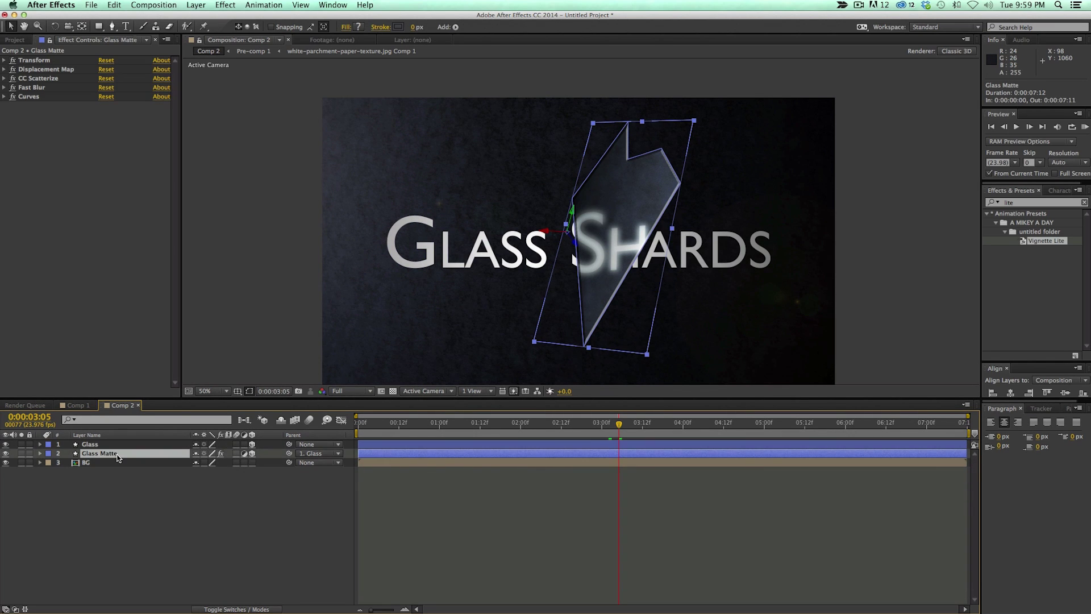
left_click(109, 444)
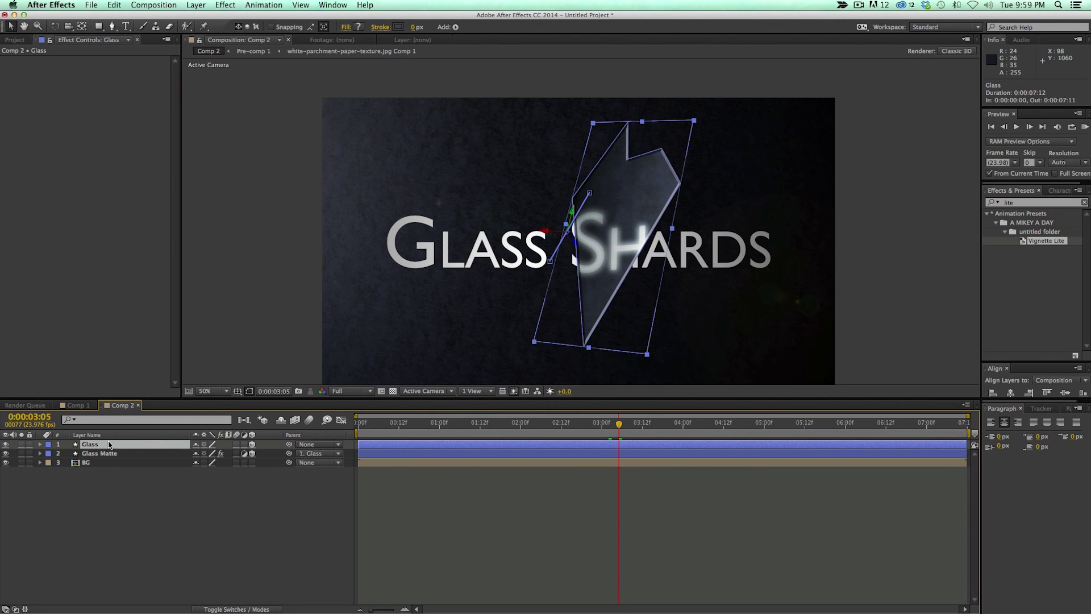
left_click(116, 454)
left_click(40, 453)
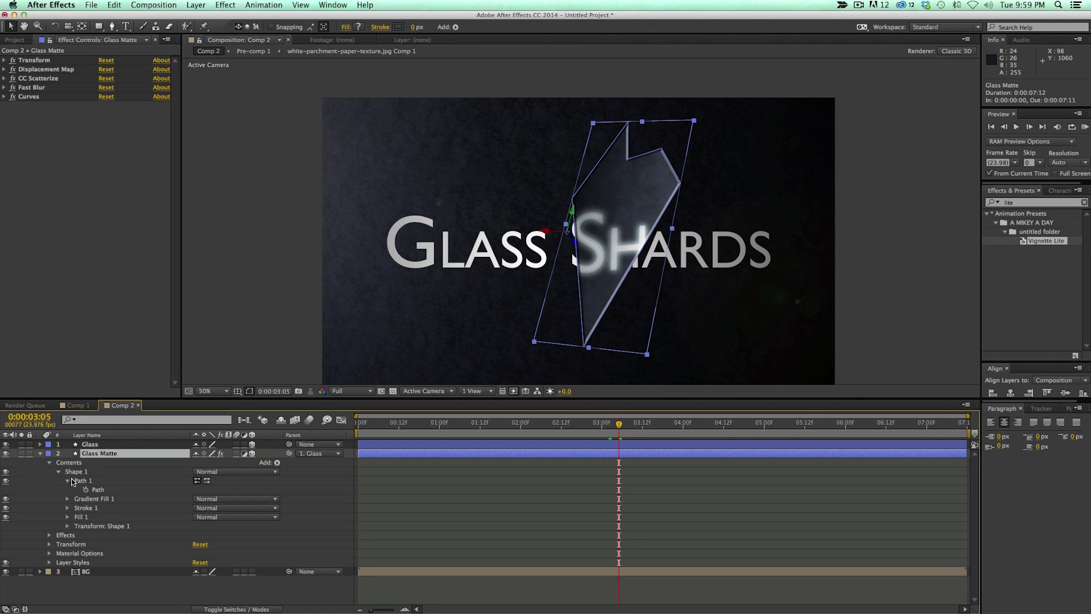
left_click(40, 444)
left_click_drag(154, 400, 153, 224)
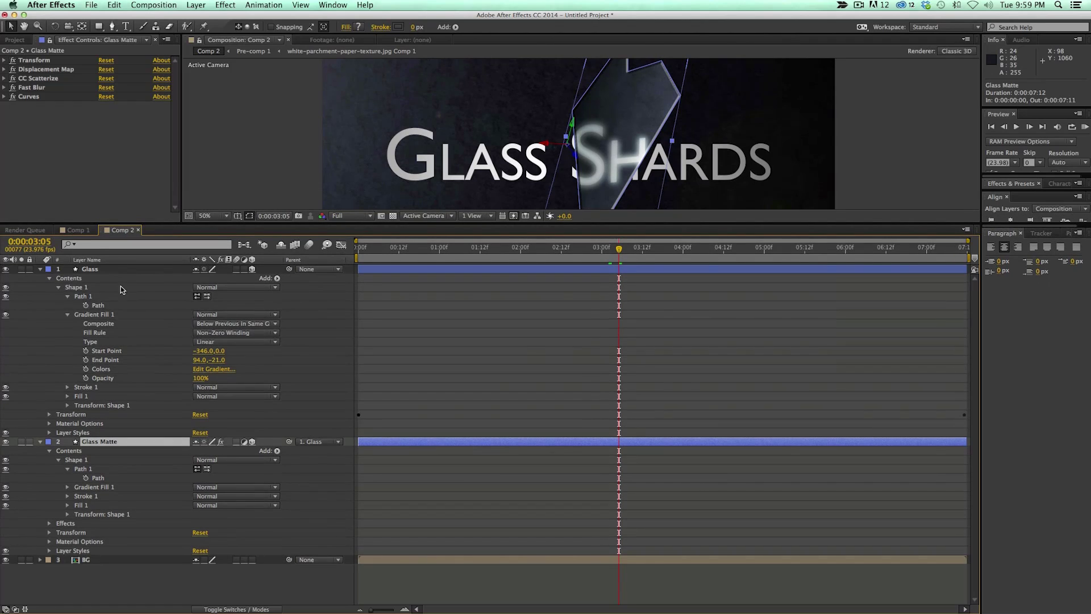
left_click(68, 315)
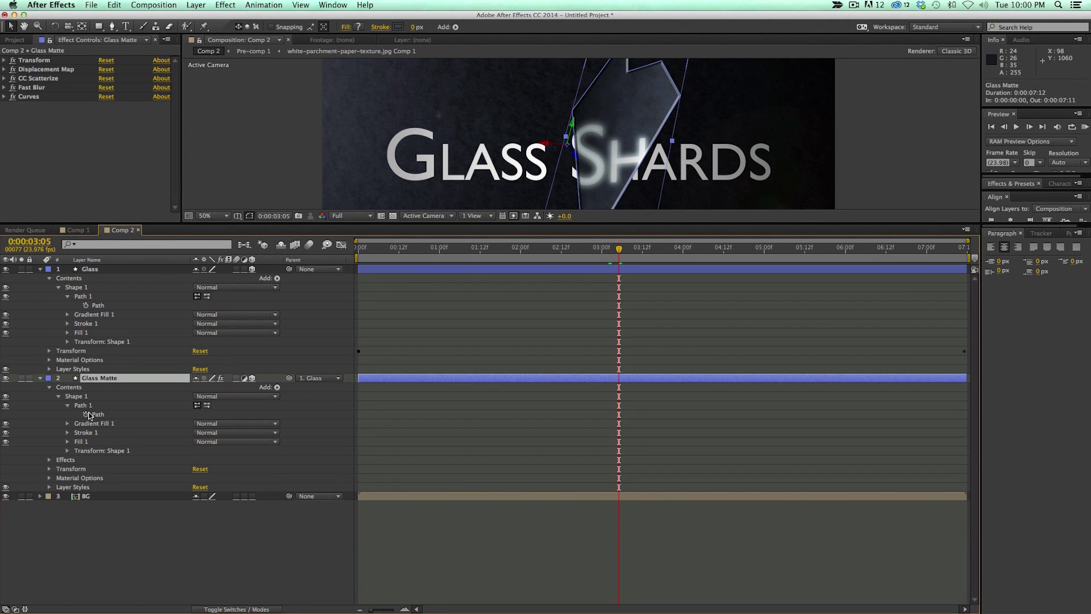
left_click(86, 415, "alt")
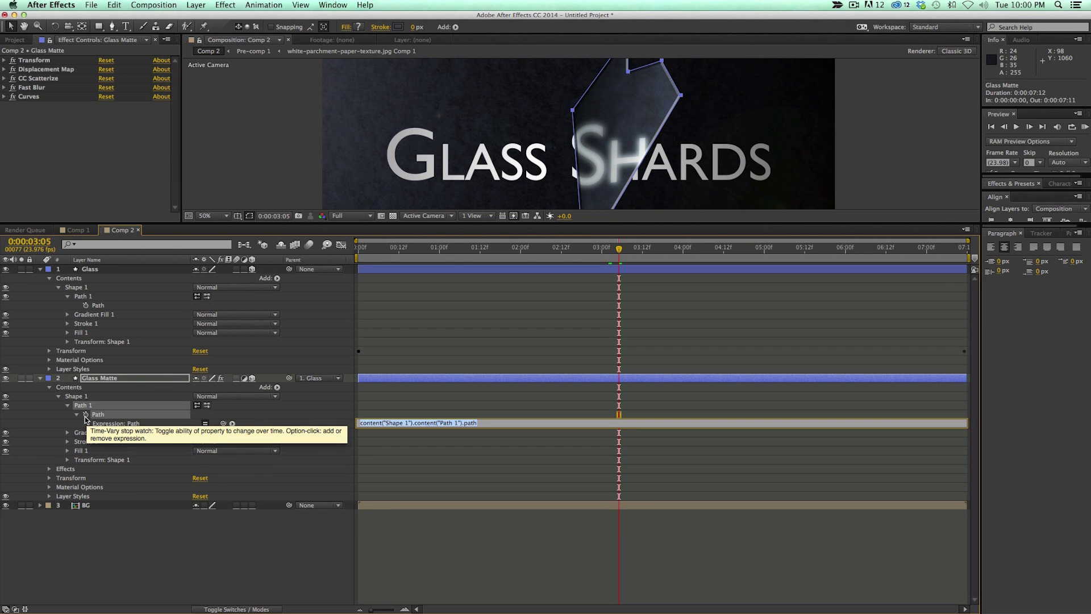
left_click_drag(223, 425, 98, 306)
left_click(431, 469)
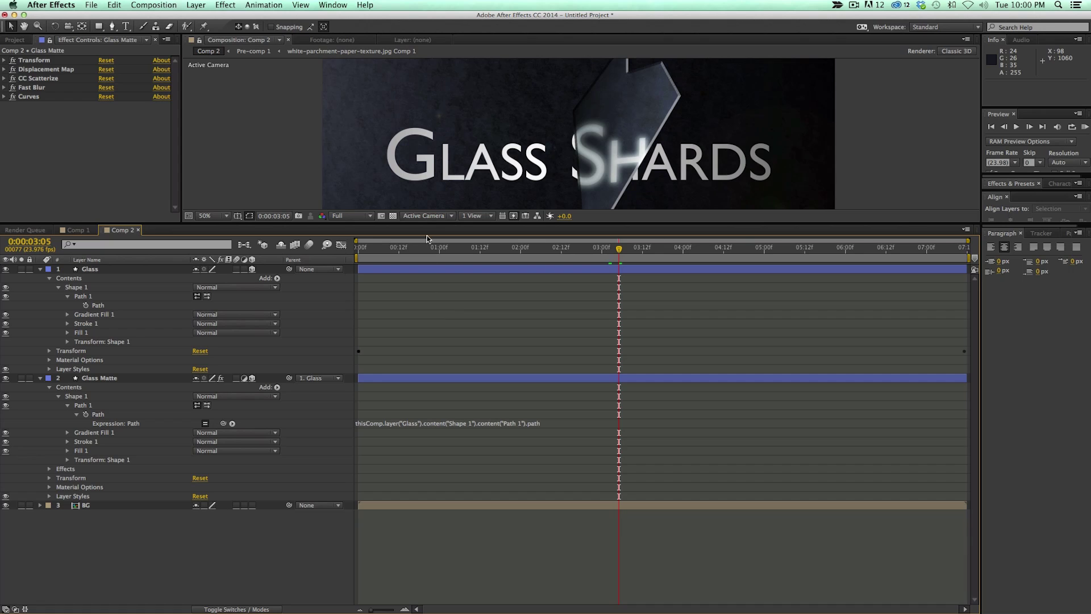
- Nudge the whole Glass path slightly up and right, and move the shard's upper-right point outward to about 655, 86
left_click_drag(429, 229, 430, 344)
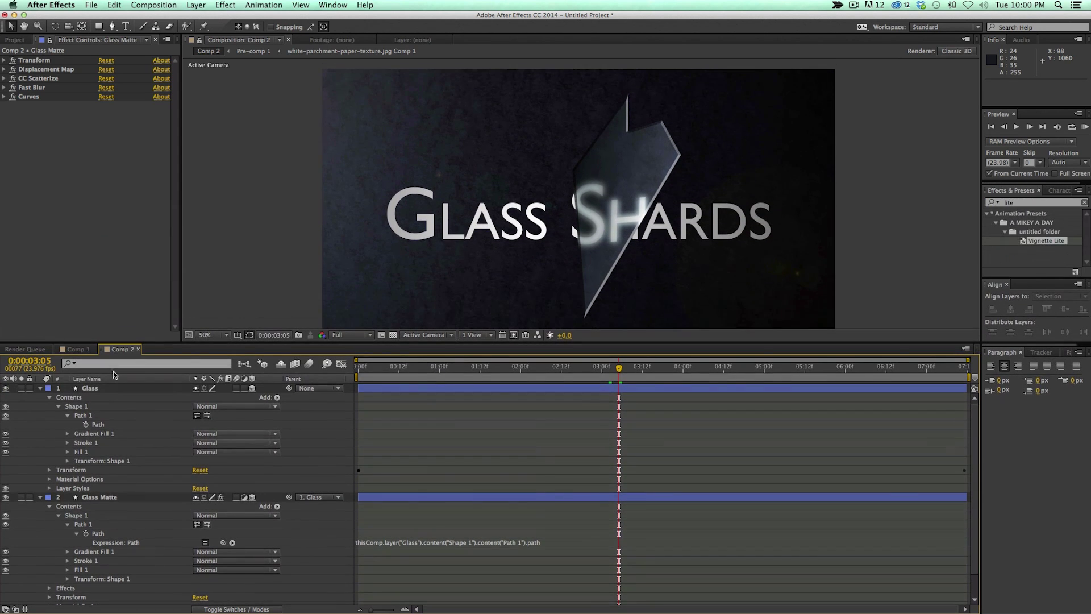
left_click(112, 388)
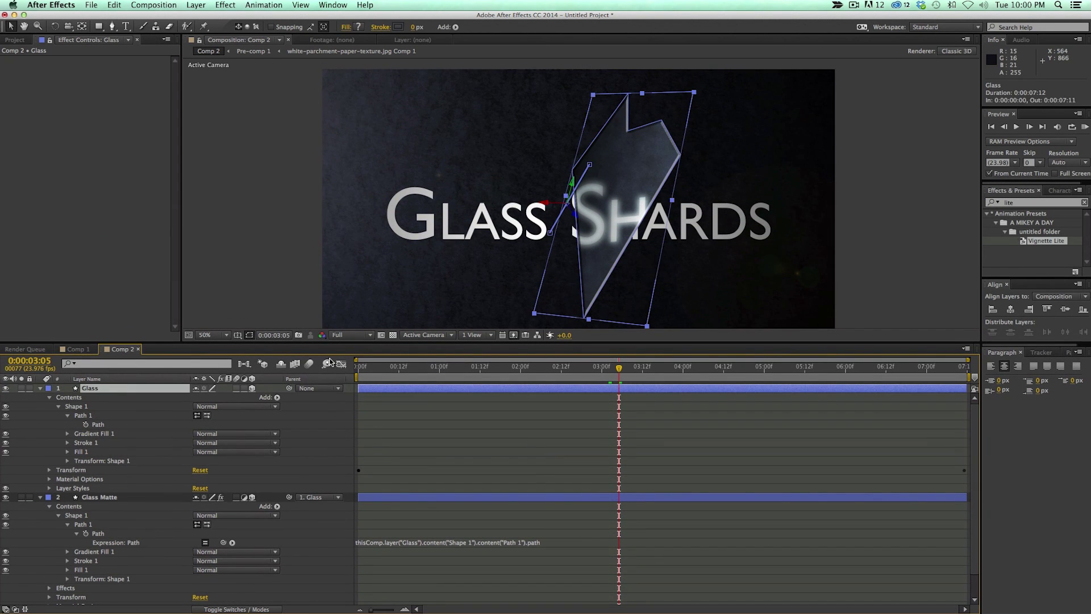
left_click(97, 426)
left_click_drag(633, 130, 635, 126)
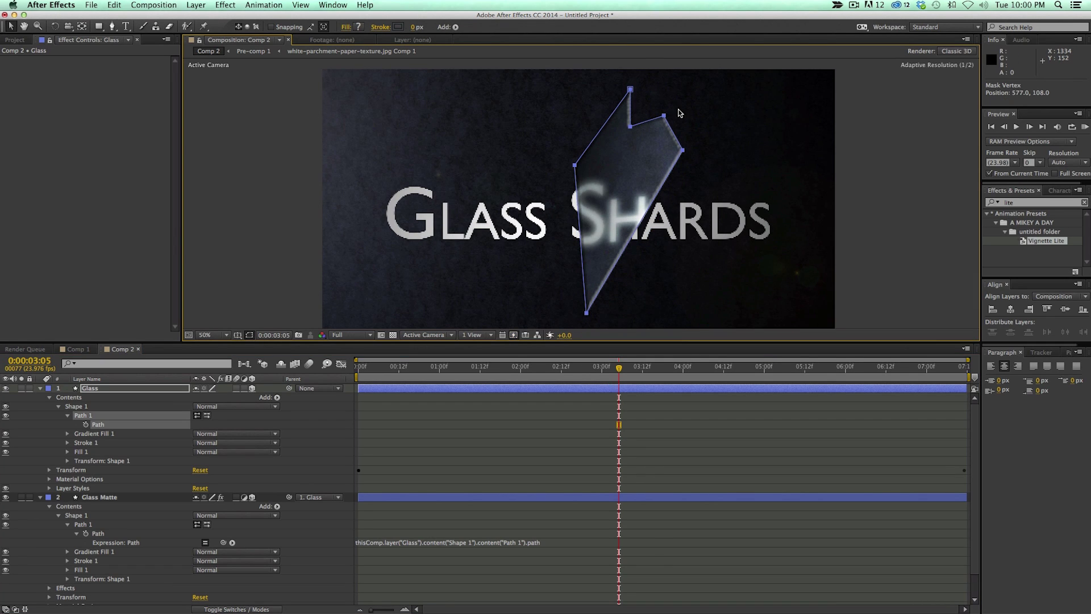
mouse_move(664, 116)
left_mouse_down()
mouse_move(600, 227)
mouse_move(540, 228)
mouse_move(720, 261)
mouse_move(648, 117)
mouse_move(733, 82)
mouse_move(665, 105)
mouse_move(674, 117)
left_mouse_up()
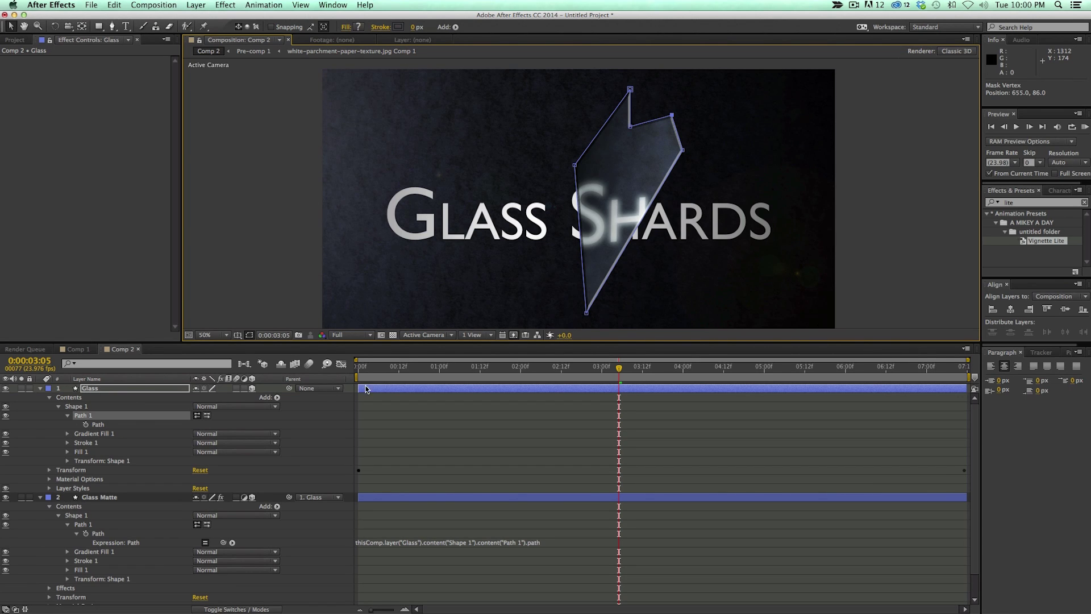
- Collapse both glass layers and add a Layer Control expression effect to Glass Matte with its layer set to 1. Glass
left_click(40, 388)
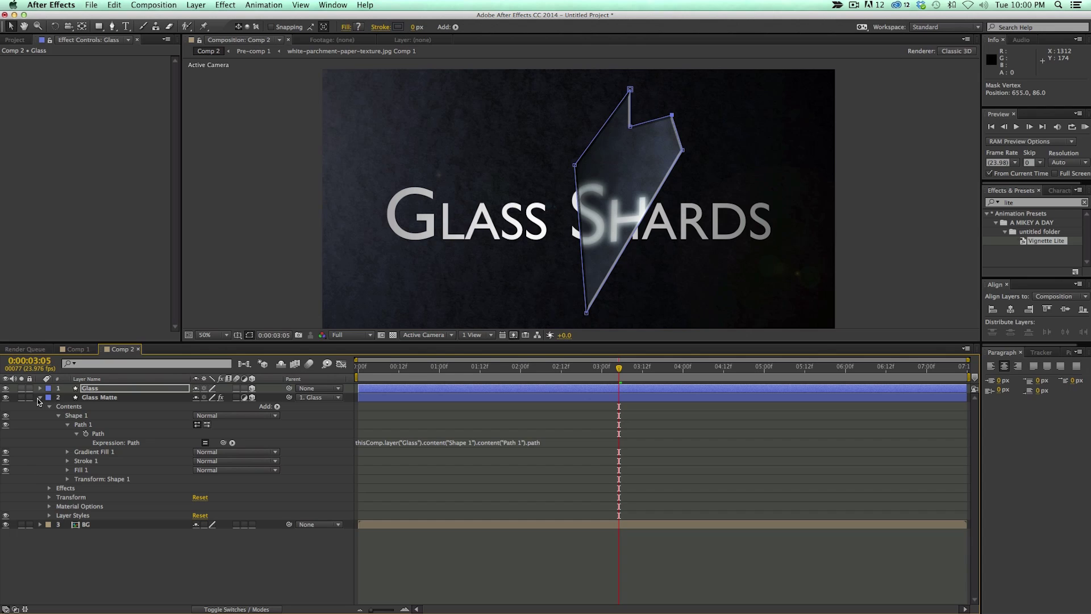
left_click(39, 397)
left_click(113, 397)
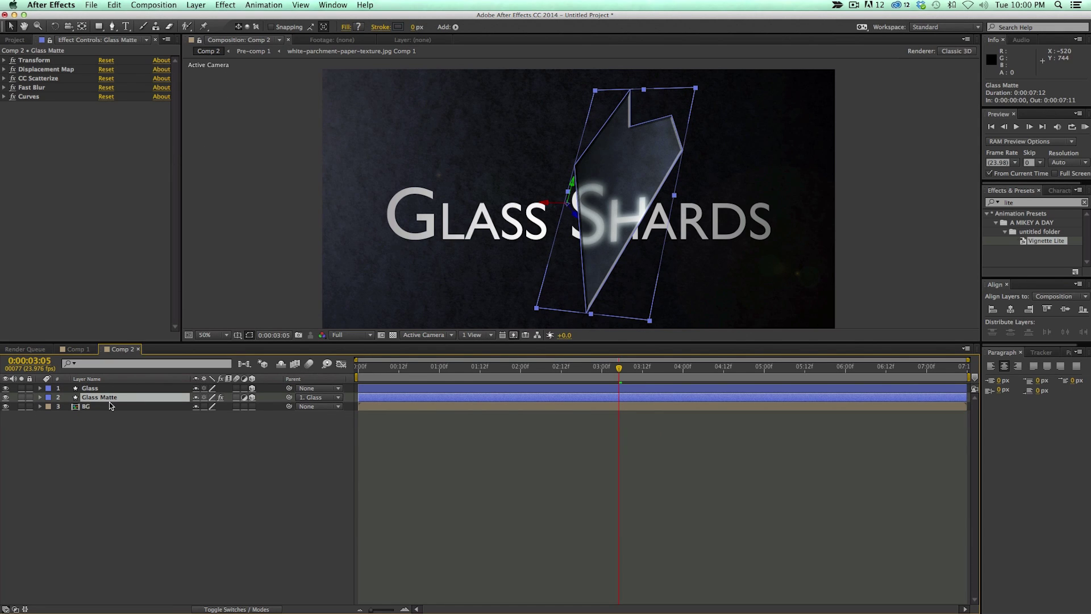
left_click(226, 5)
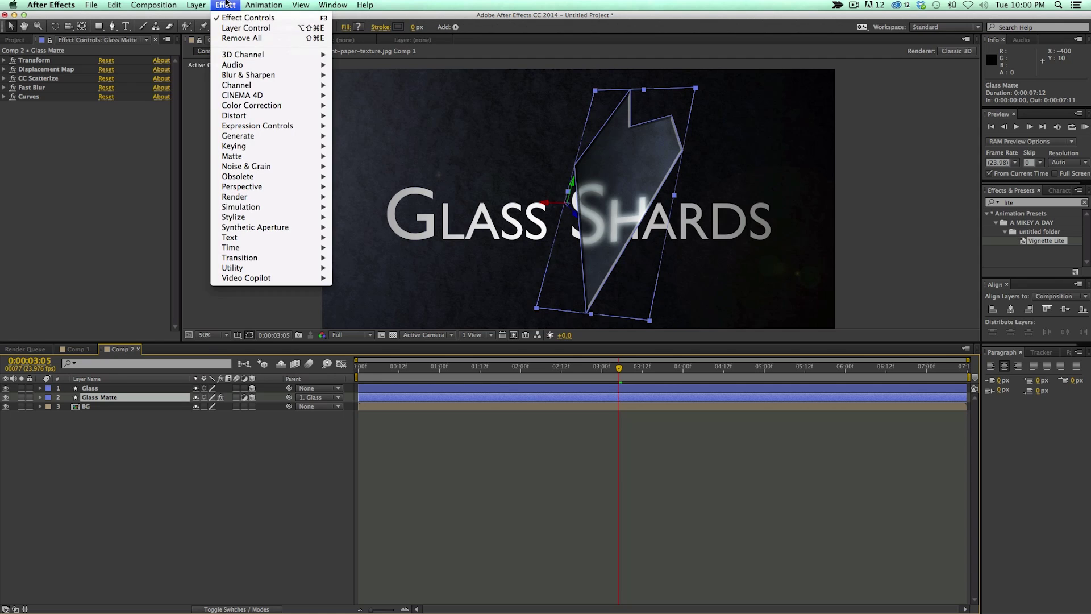
mouse_move(259, 129)
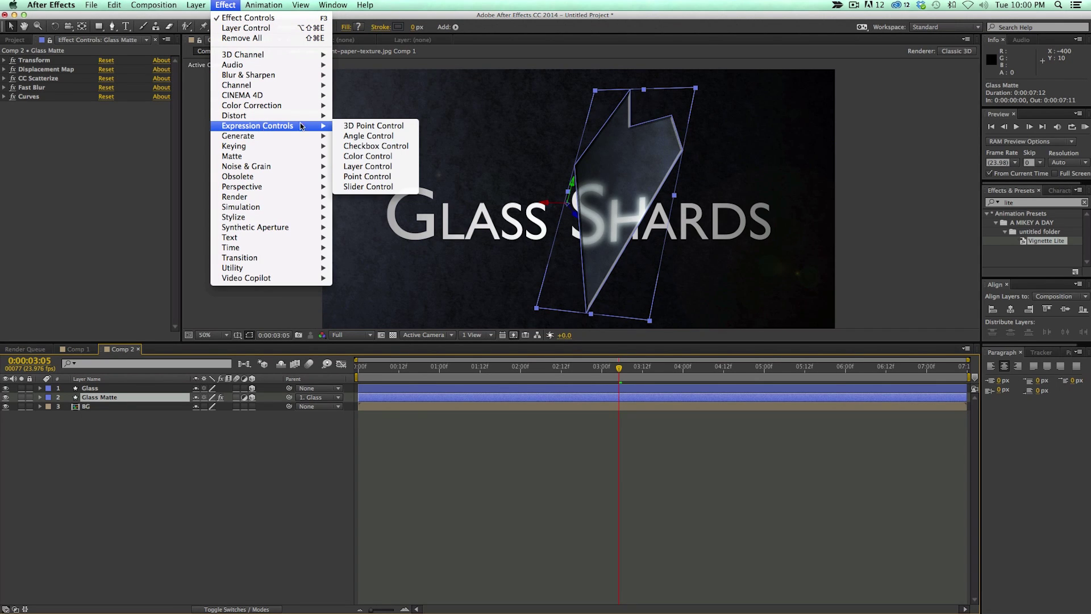
left_click(368, 166)
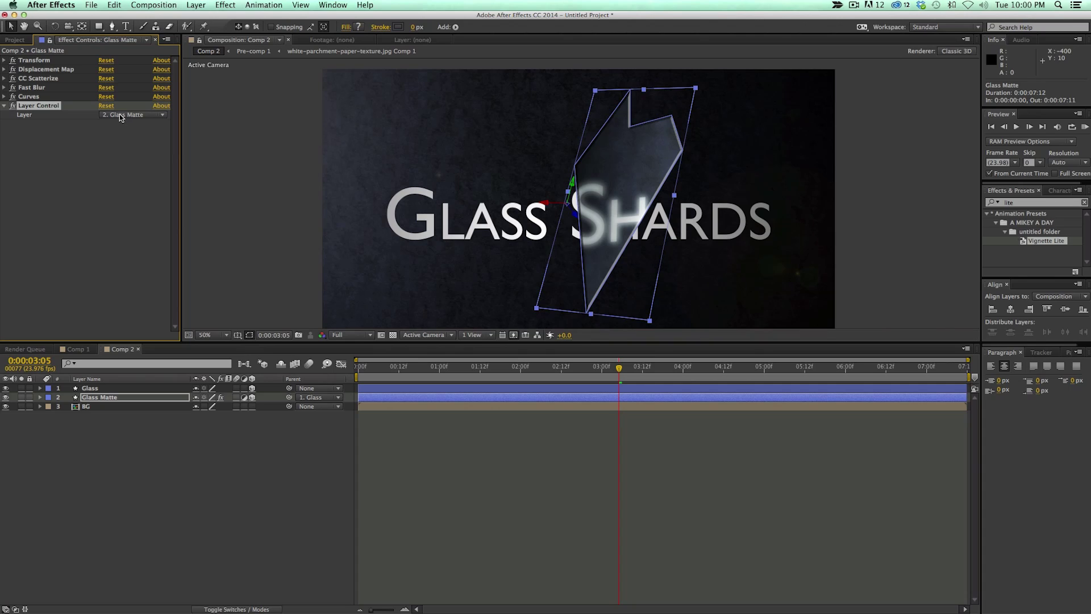
left_click(121, 115)
left_click(141, 141)
- In Glass Matte's Path expression, replace thisComp.layer("Glass") with a link to the Layer Control effect's Layer property
left_click(40, 397)
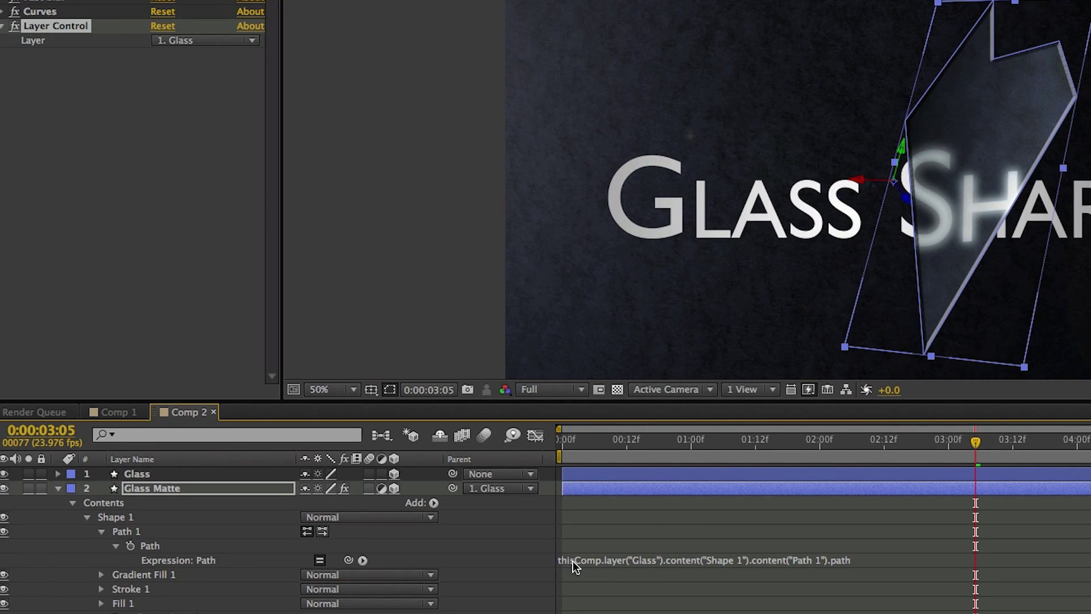
left_click(660, 560)
left_click(669, 560)
left_click_drag(670, 558, 551, 557)
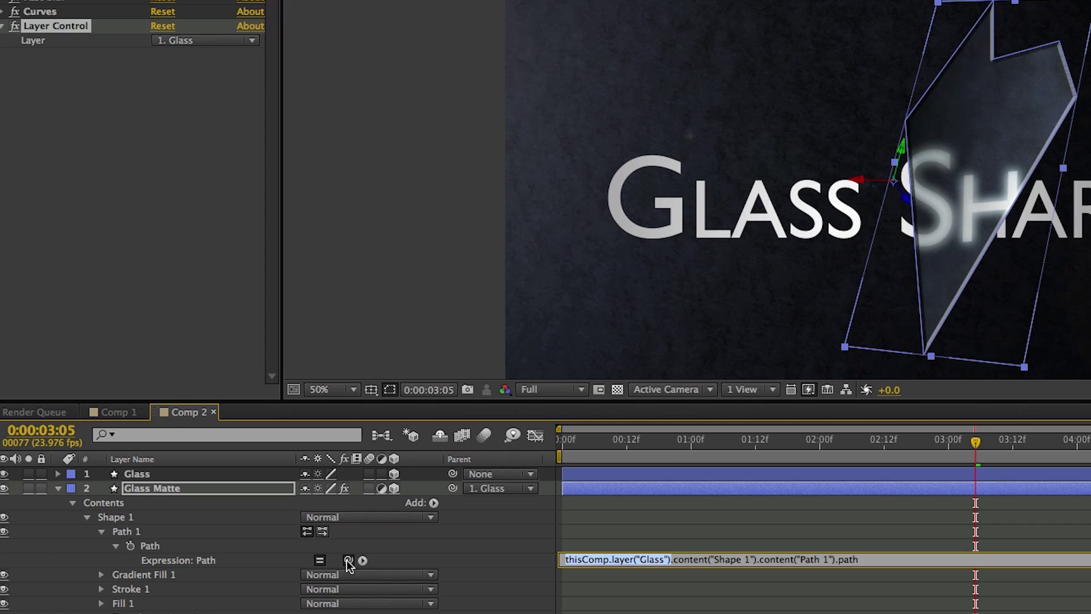
left_click_drag(348, 560, 35, 41)
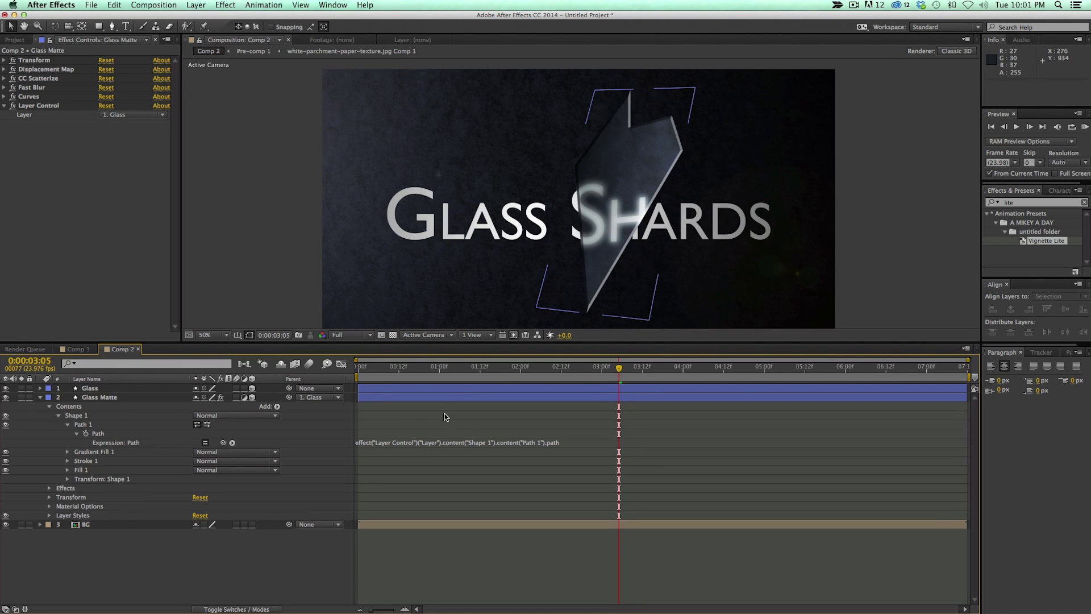
left_click(99, 158)
left_click(398, 414)
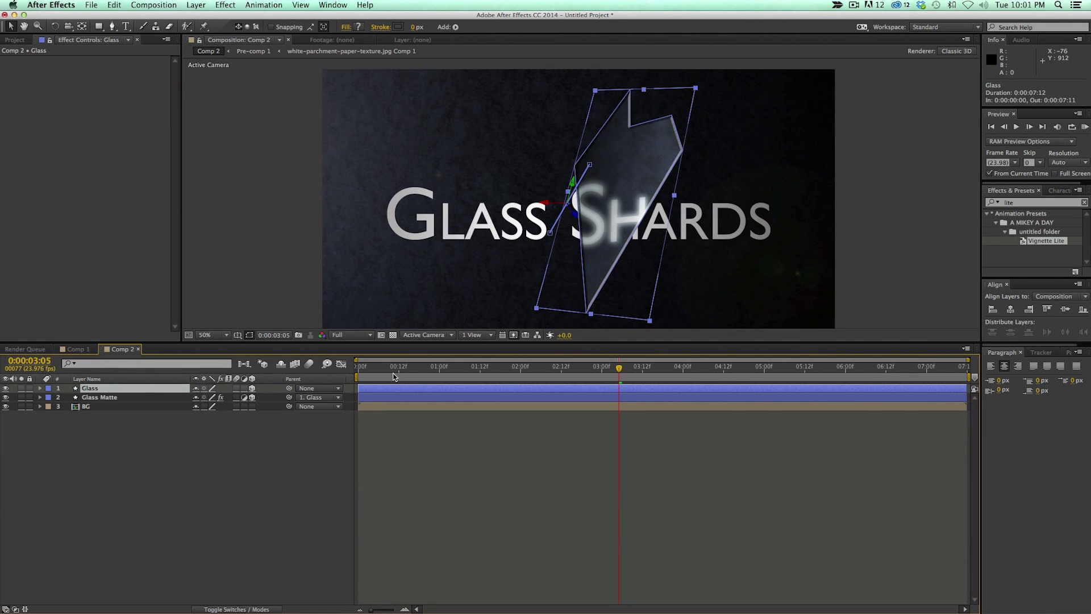
- At 0:00:00:00, duplicate the Glass and Glass Matte layers together, keeping the copies below the originals and above BG
left_click_drag(394, 376, 281, 374)
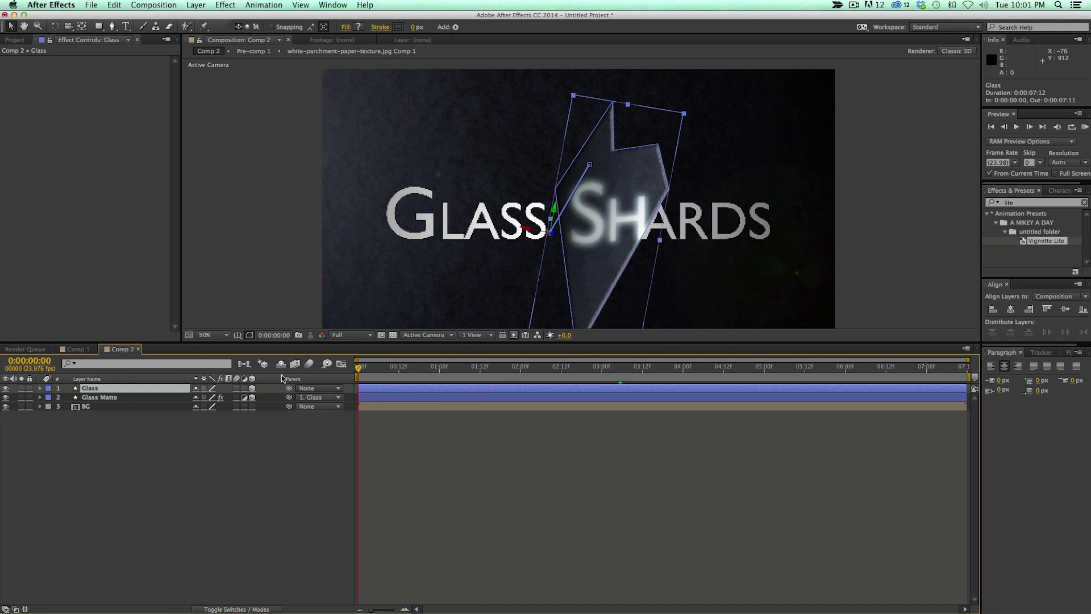
left_click(146, 396, "shift")
key("super+d")
left_click(124, 419)
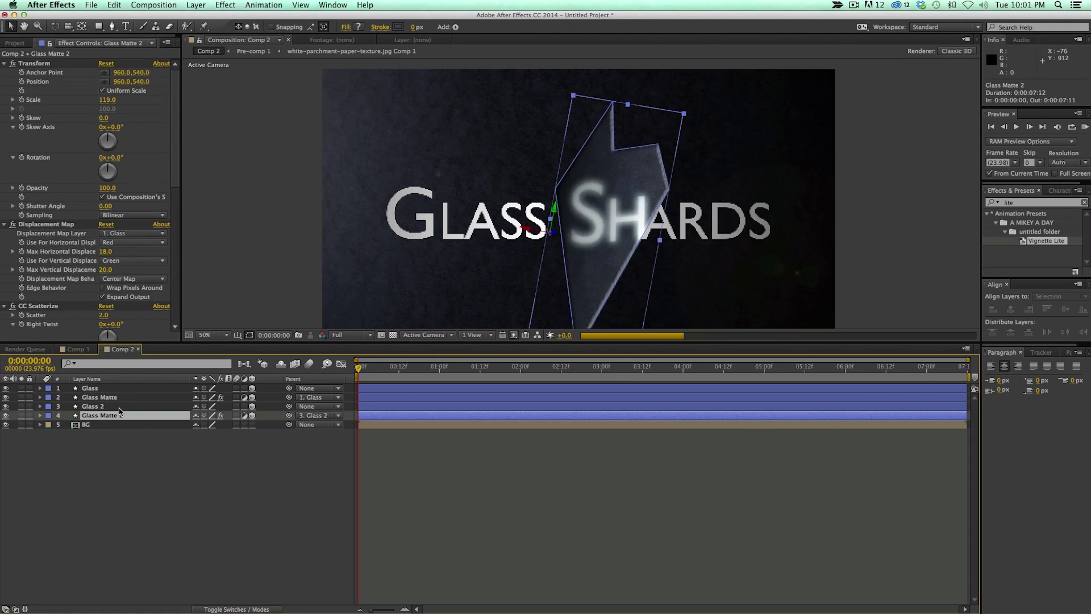
left_click(119, 407, "shift")
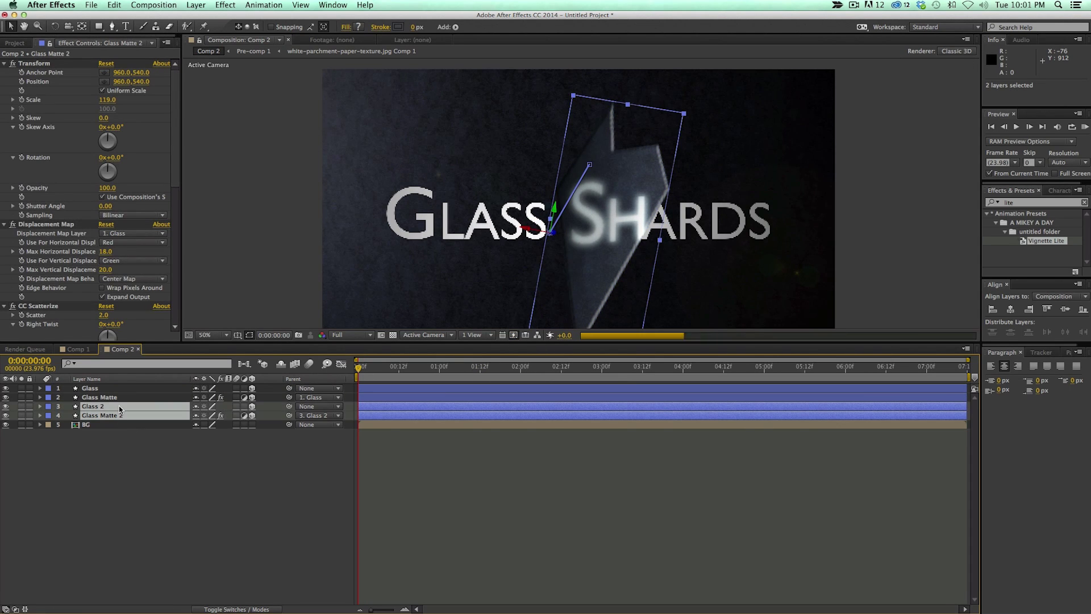
- Remove the transform keyframes from the Glass 2 layer
left_click(39, 410)
left_click(39, 407)
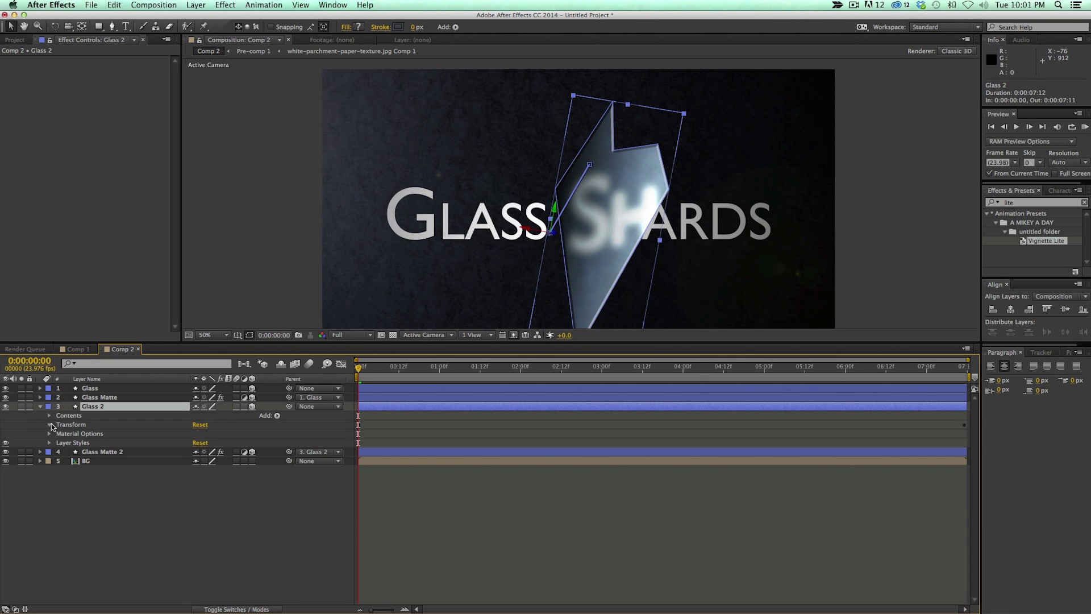
left_click(50, 425)
left_click_drag(68, 435, 67, 498)
left_click(40, 406)
- Move the Glass 2 shard left over the word Glass and rotate its orientation to about 193°, 21°, 166°
left_click_drag(608, 245, 448, 220)
left_click_drag(447, 368, 356, 370)
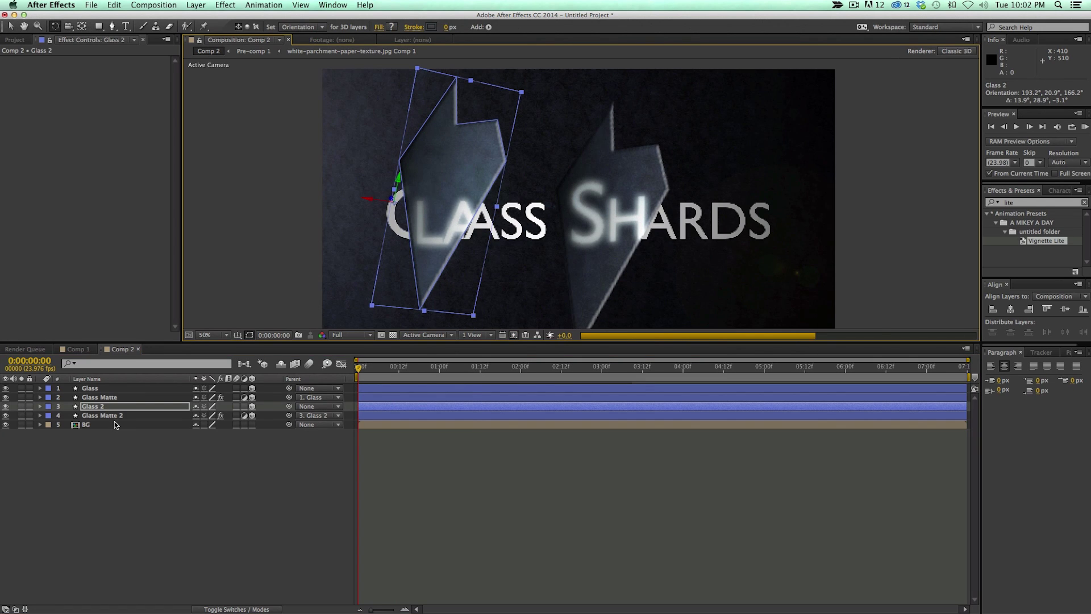
left_click(111, 416)
- Edit the Glass 2 layer's Path 1, pulling the shard's two right-hand points inward and down to narrow it
left_click(96, 407)
left_click(40, 407)
left_click(49, 425)
left_click(49, 416)
left_click(58, 425)
left_click(70, 434)
left_click(67, 434)
left_click(101, 443)
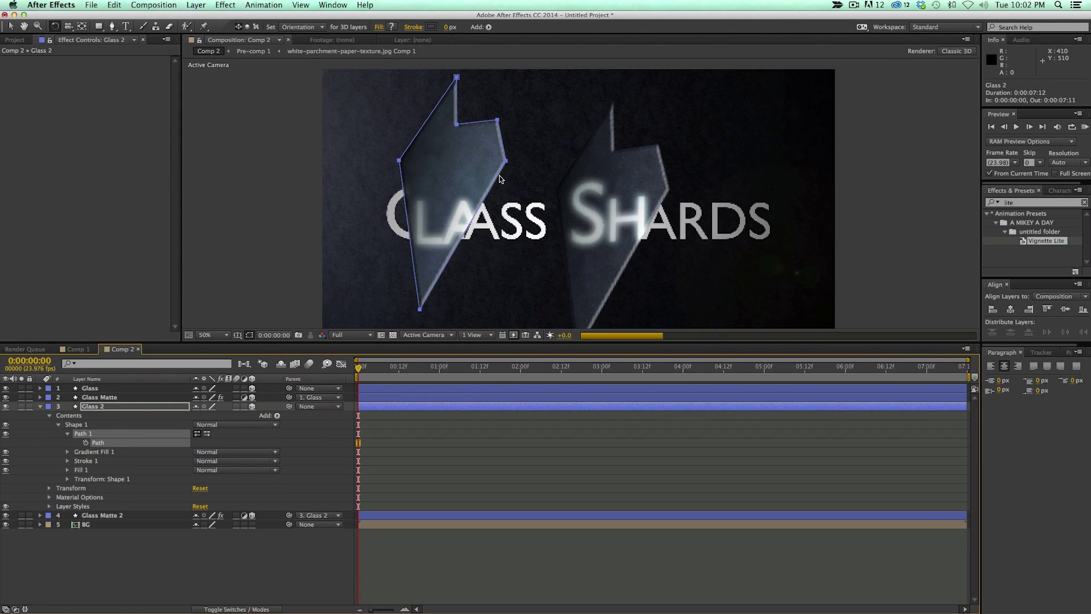
key("v")
left_click(504, 160)
left_click_drag(497, 120, 487, 138)
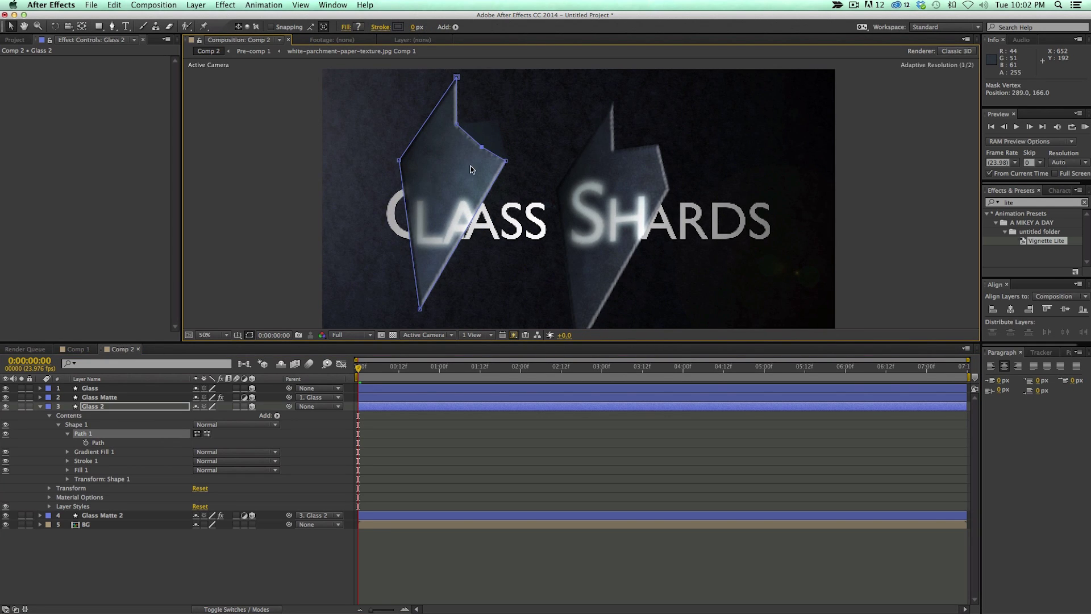
left_click_drag(464, 181, 465, 214)
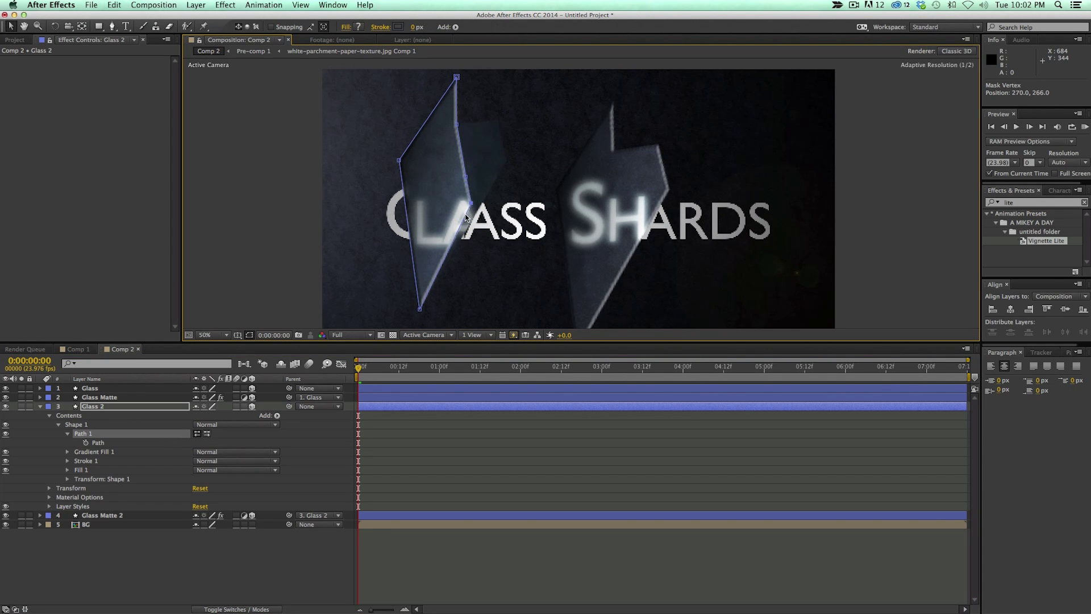
- Move Glass 2's left path point inward, its bottom tip outward to the left, and its notch point outward to about 301, 99
left_click_drag(399, 160, 417, 180)
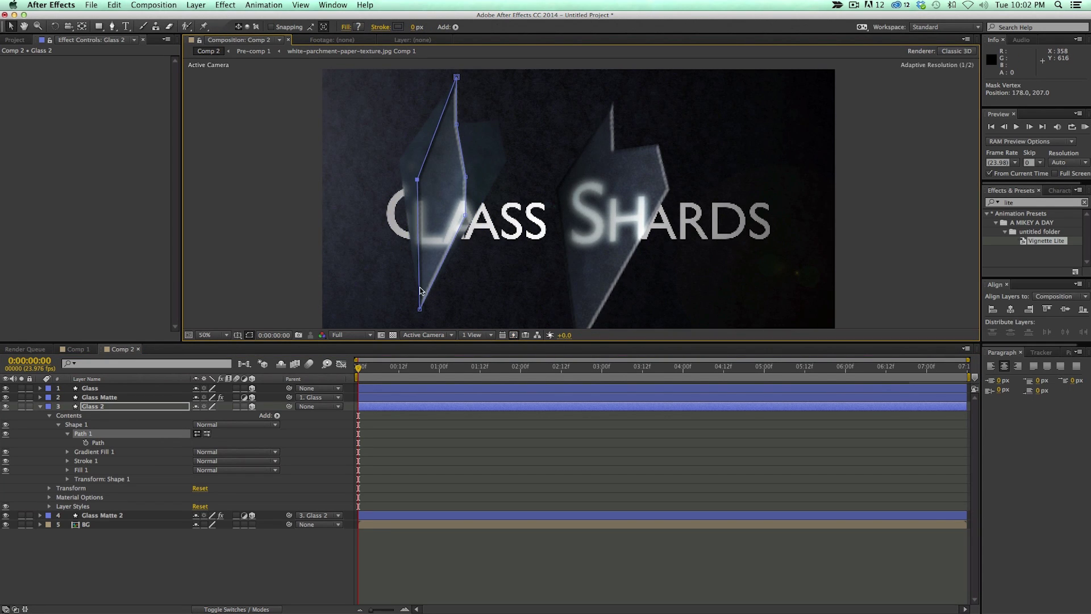
left_click_drag(419, 311, 387, 317)
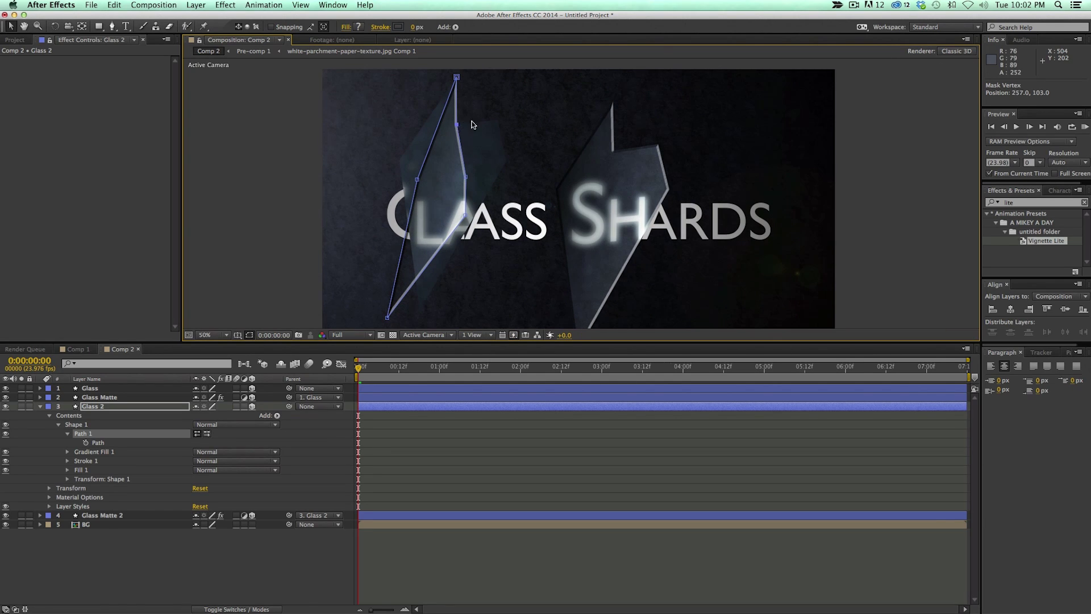
left_click_drag(457, 124, 482, 121)
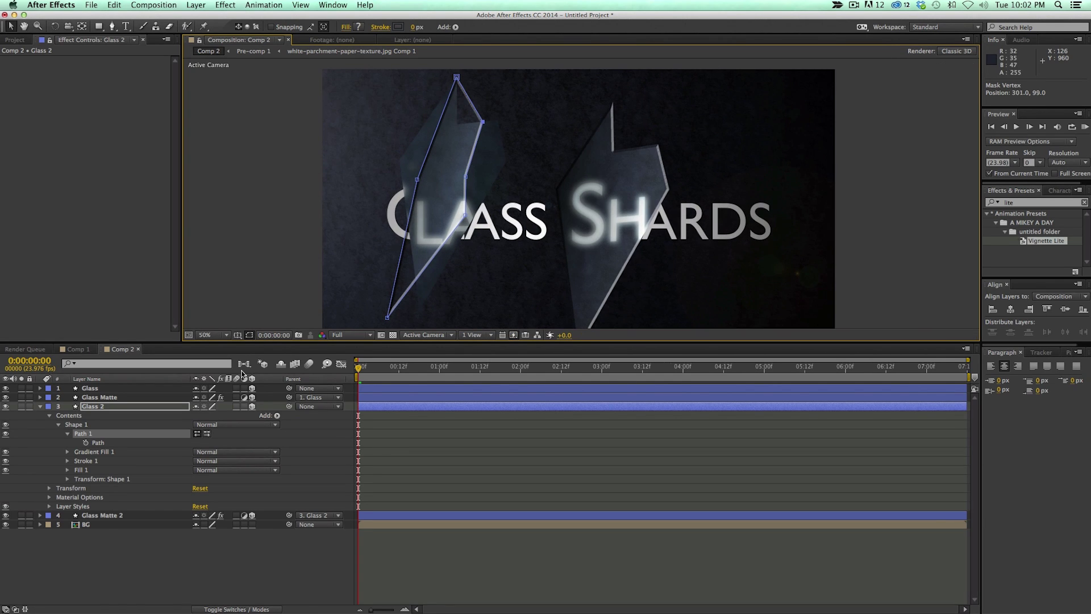
left_click(143, 407)
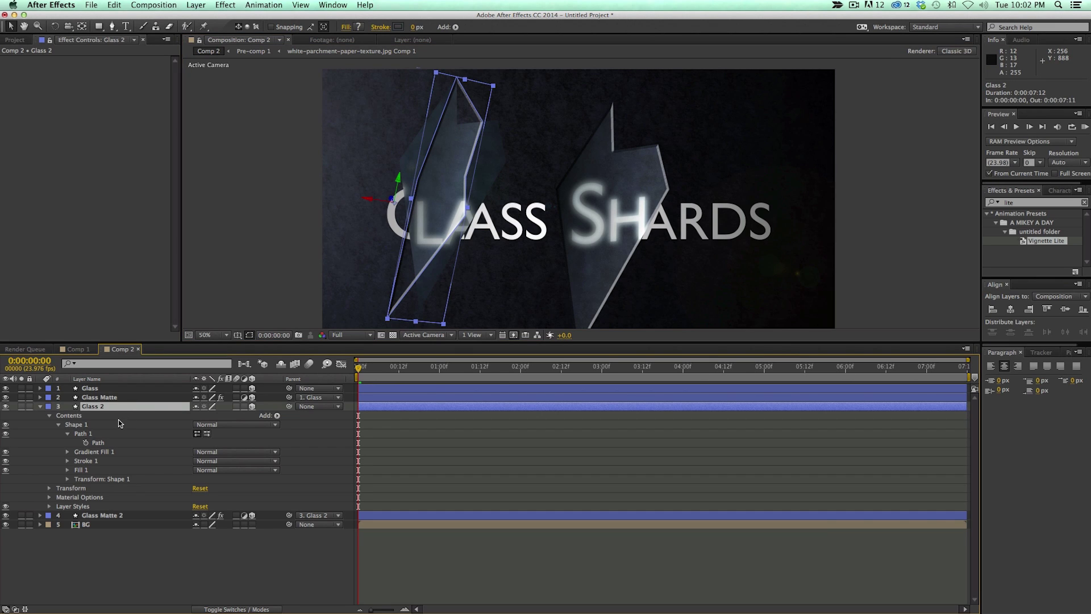
left_click(40, 407)
- Set the layer in Glass Matte 2's Layer Control effect to 3. Glass 2
left_click(119, 416)
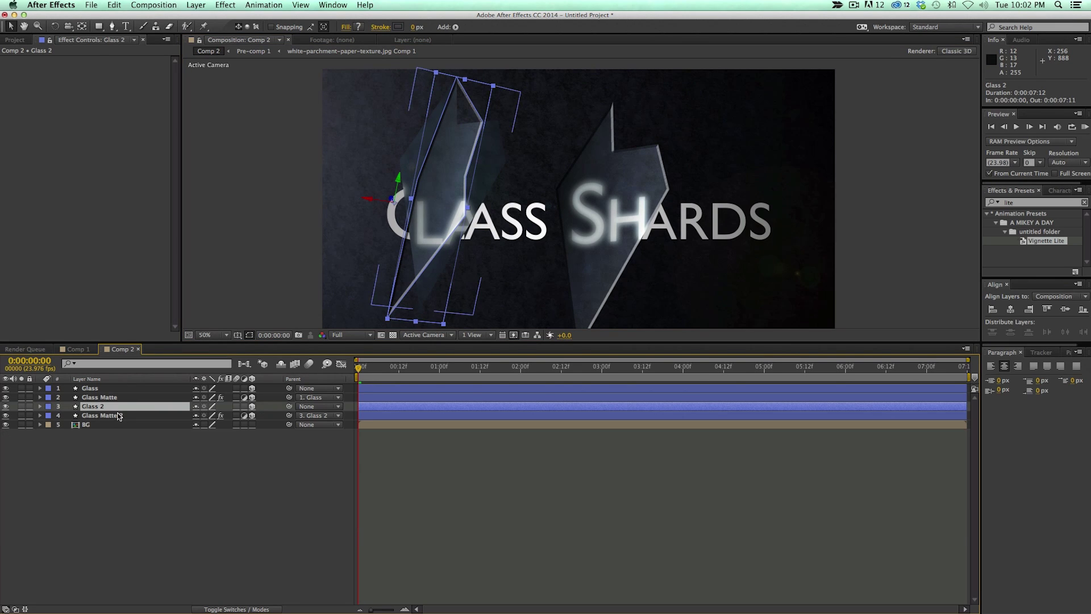
left_click(90, 319)
key("super+a")
left_click(4, 63)
left_click(62, 154)
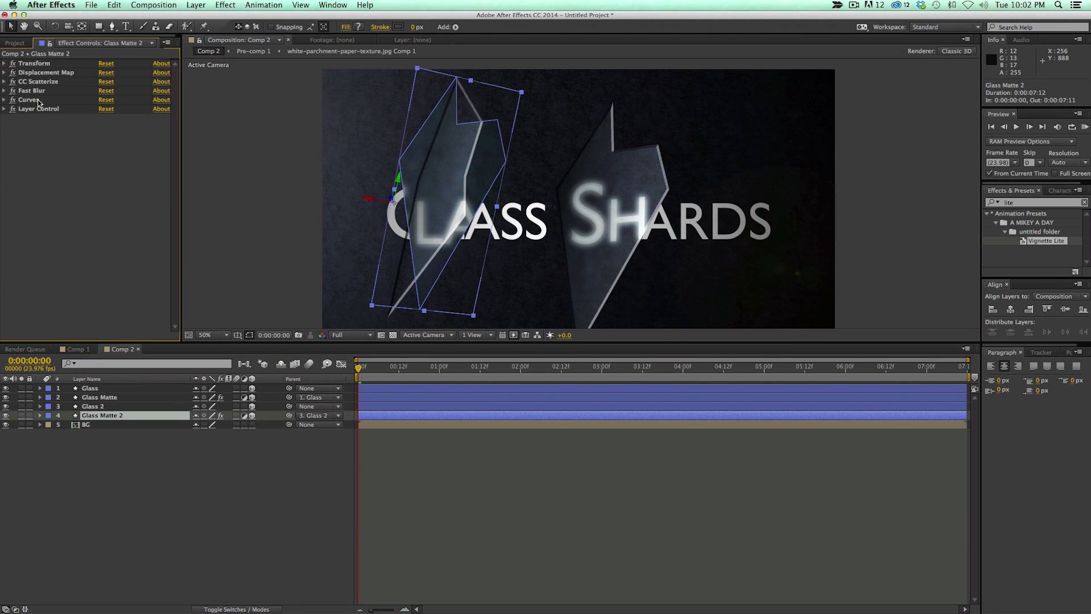
left_click(4, 109)
left_click(122, 122)
left_click(128, 165)
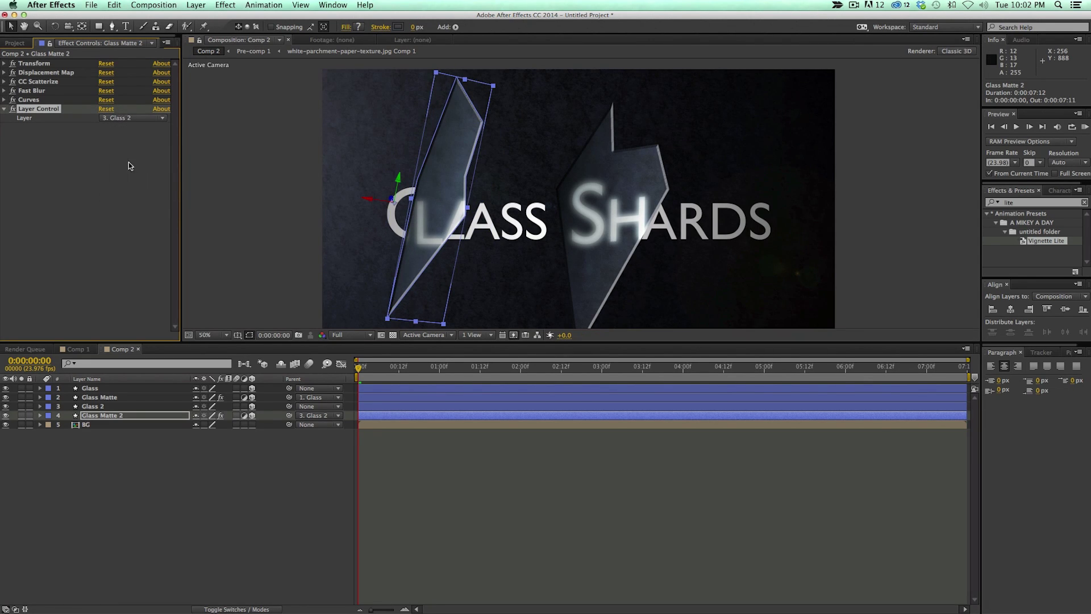
- Enable keyframing for all of the Glass 2 layer's transform properties, Anchor Point through Opacity, at the first frame
left_click(429, 463)
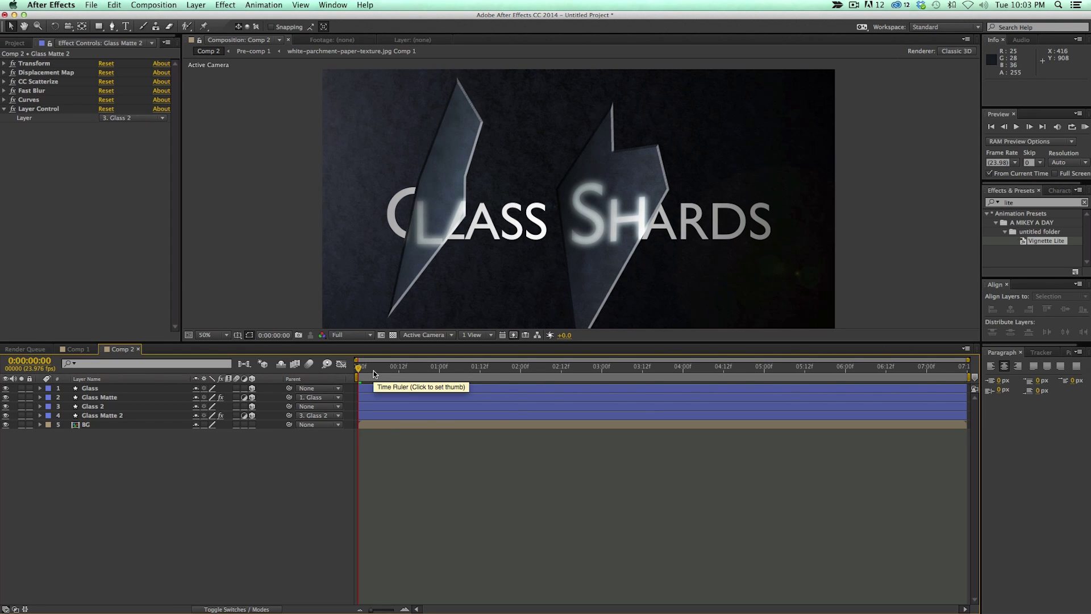
left_click_drag(171, 407, 229, 415)
left_click(210, 453)
left_click(115, 407)
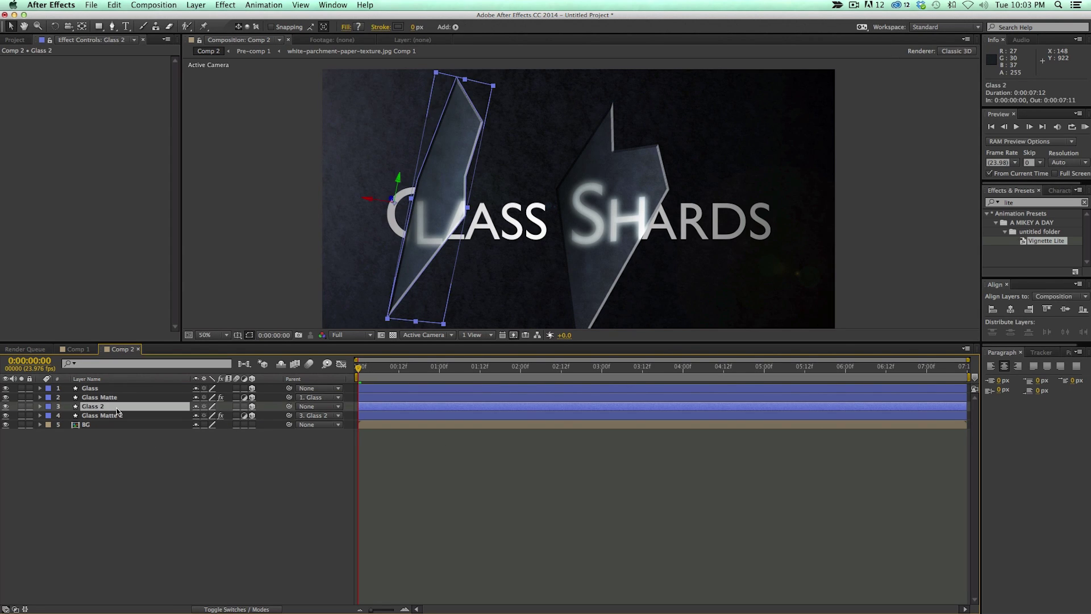
left_click(41, 407)
left_click(48, 488)
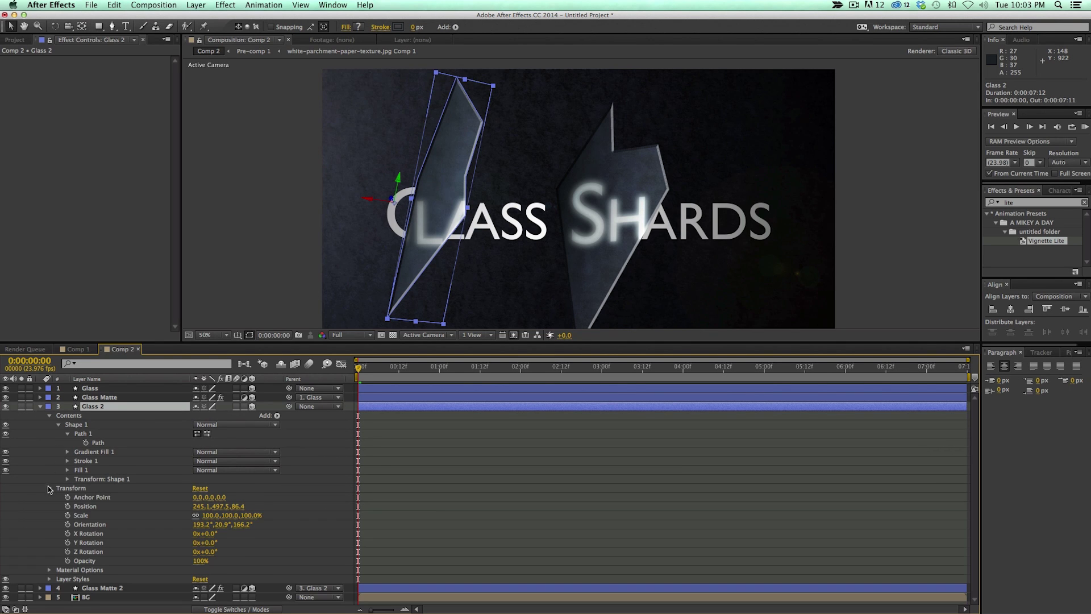
left_click_drag(68, 498, 68, 561)
- At the end of the comp, rotate the Glass 2 shard and move it to about 825, 782, 86, then return to the first frame
left_click_drag(358, 369, 969, 389)
key("w")
left_click_drag(445, 202, 584, 288)
key("v")
left_click_drag(398, 369, 317, 369)
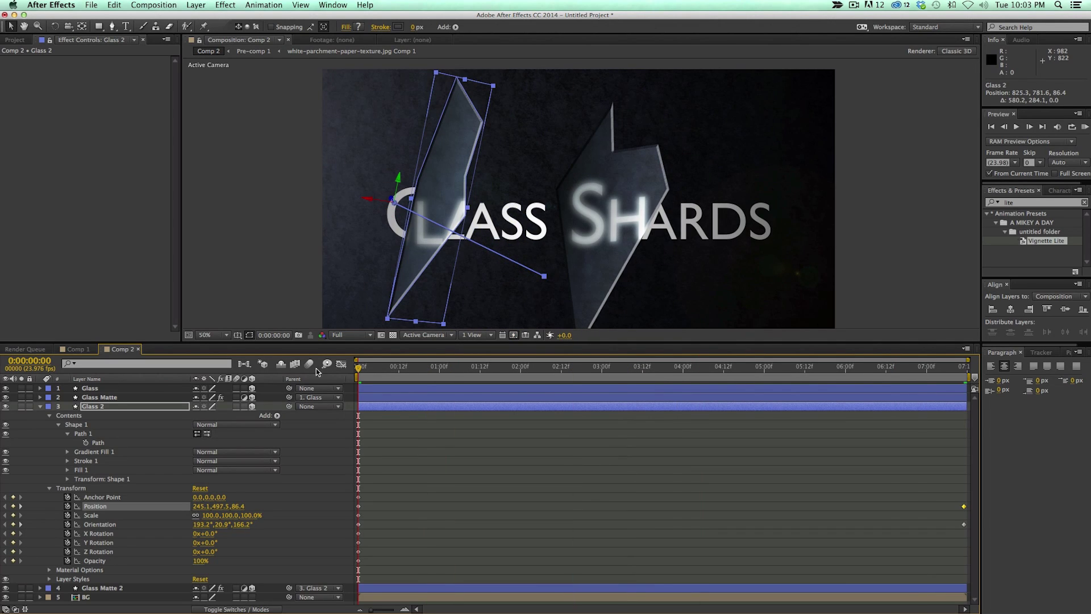
left_click(41, 407)
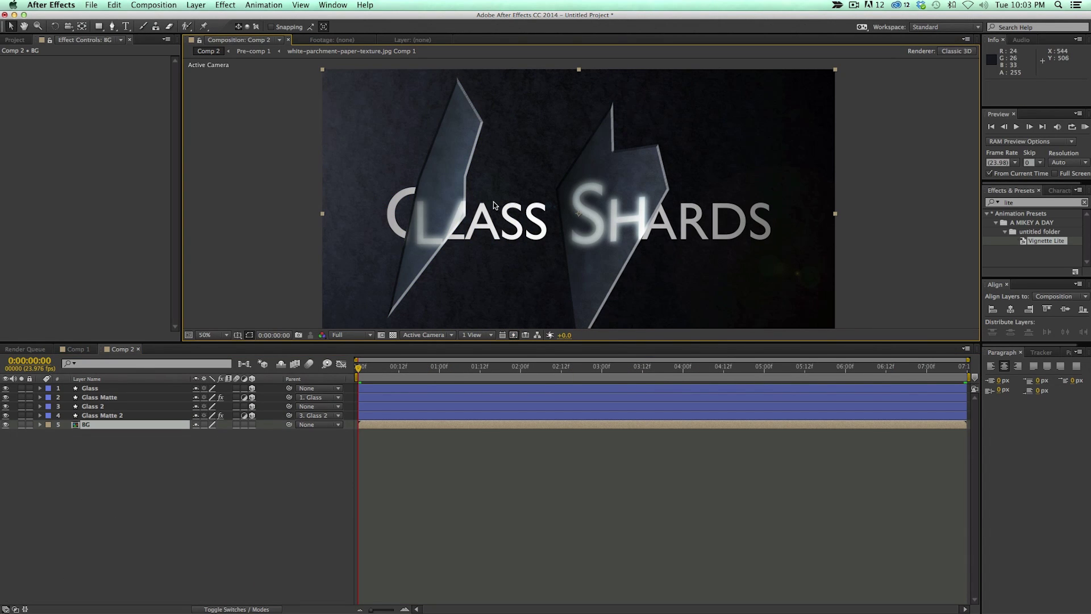
- Duplicate the Glass and Glass Matte layers and place the copies directly above the BG layer
left_click_drag(185, 342, 186, 382)
left_click(213, 375)
left_click(214, 383)
left_click(102, 437)
left_click(100, 428, "shift")
key("super+d")
left_click_drag(104, 445, 104, 478)
- Set the layer in Glass Matte 3's Layer Control effect to 5. Glass 3
left_click(103, 473)
key("super+a")
left_click(4, 61)
left_click(133, 115)
left_click(135, 185)
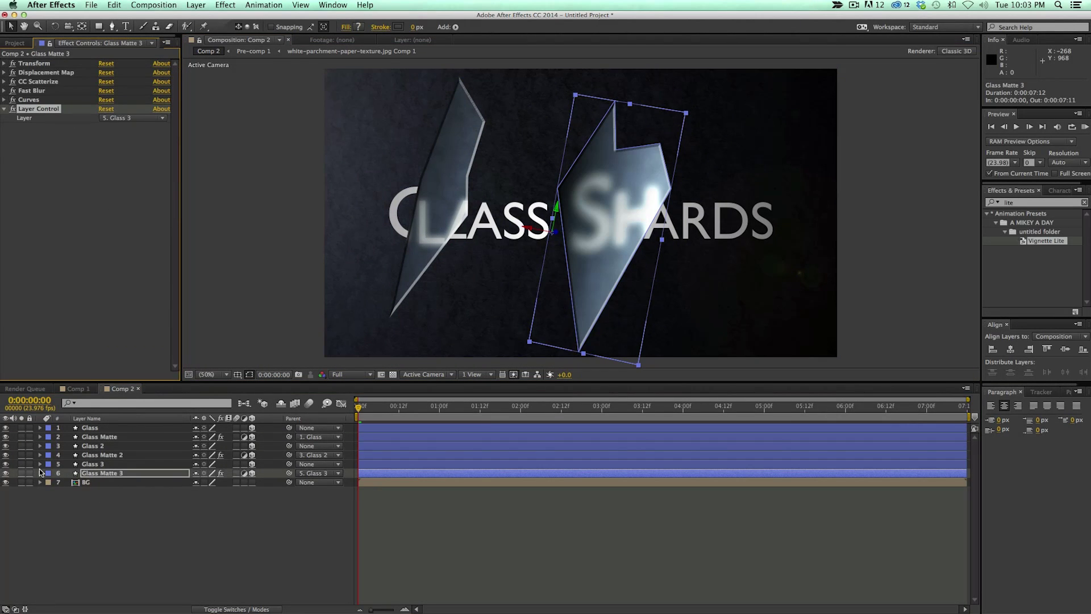
- Move the Glass 3 shard right over the end of the word Shards, at both the first and last frames
left_click(93, 465)
left_click(40, 464)
left_click(49, 482)
left_click_drag(597, 265, 726, 270)
left_click(965, 407)
left_click_drag(630, 150, 764, 147)
- Rotate the Glass 3 shard slightly at the first frame
key("w")
left_click_drag(964, 407, 359, 405)
left_click_drag(743, 234, 741, 242)
- Edit the Glass 3 layer's Path 1, pulling its points inward to form a small compact shard near the end of Shards
left_click(605, 407)
left_click(40, 464)
left_click(40, 464)
left_click(49, 473)
left_click(58, 482)
left_click(67, 492)
key("v")
left_click_drag(770, 128, 781, 136)
left_click_drag(827, 179, 757, 248)
left_click_drag(713, 321, 728, 258)
left_click_drag(789, 86, 739, 170)
left_click_drag(808, 128, 767, 196)
left_click(690, 516)
left_click_drag(605, 407, 336, 392)
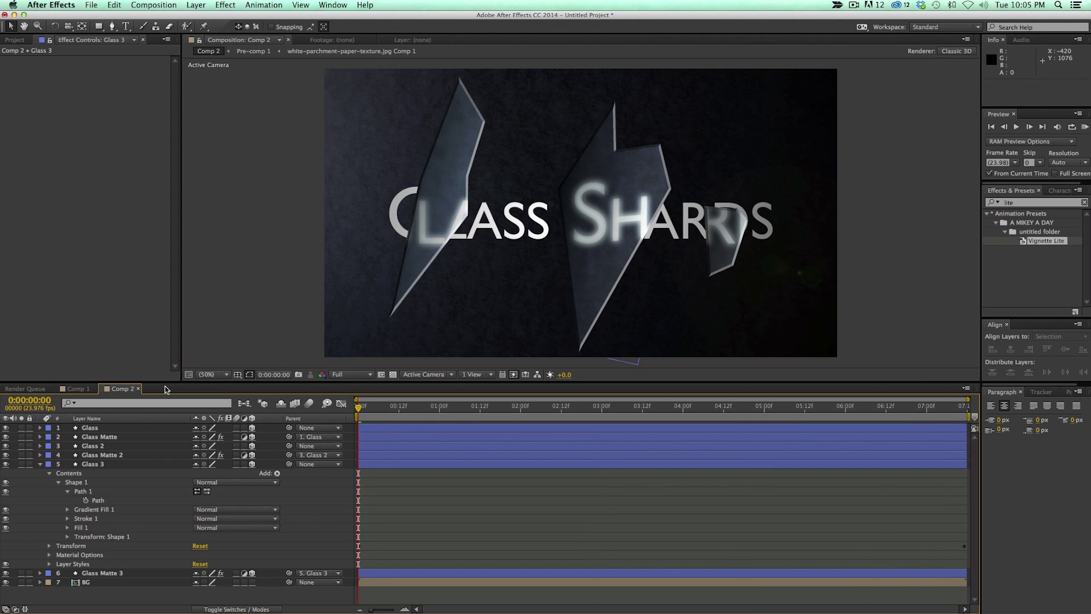
- Make the BG layer 3D with its Position at 960, 540, 245, and add a camera layer above it
left_click(41, 465)
left_click(114, 482)
key("p")
left_click(196, 5)
mouse_move(256, 18)
left_click(359, 51)
key("Return")
- Orbit Camera 1 around the title and the glass shards to change the viewing angle
key("c")
left_click_drag(459, 277, 443, 279)
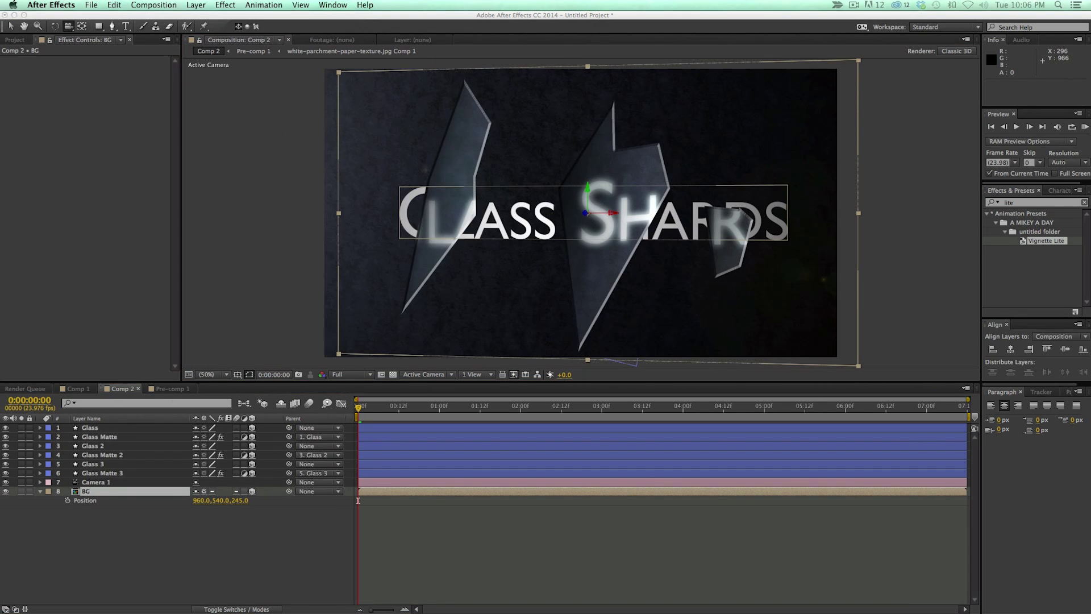
left_click_drag(439, 328, 470, 309)
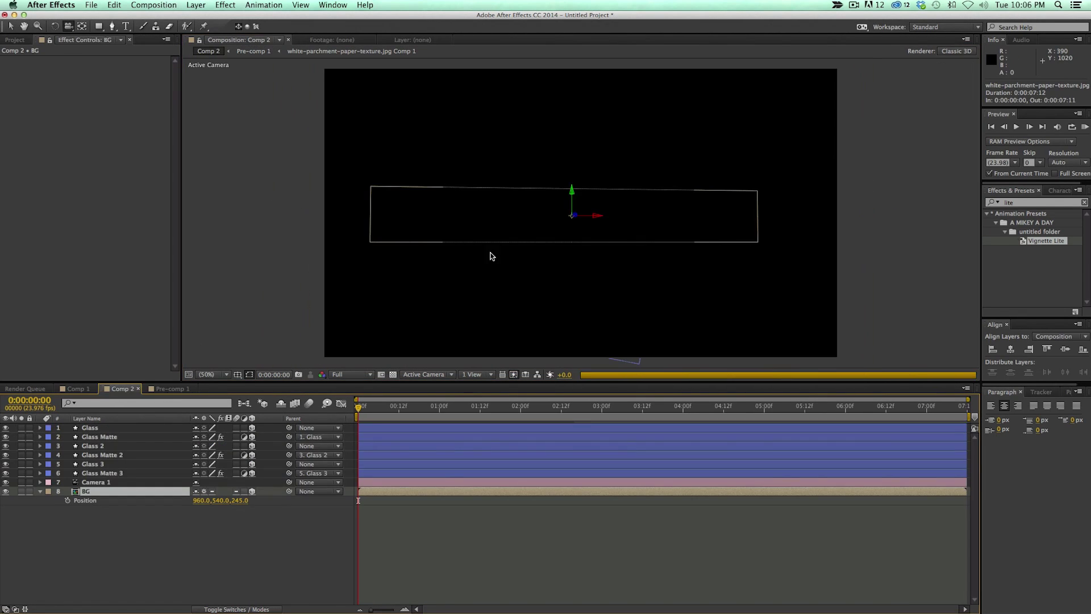
left_click_drag(490, 254, 538, 251)
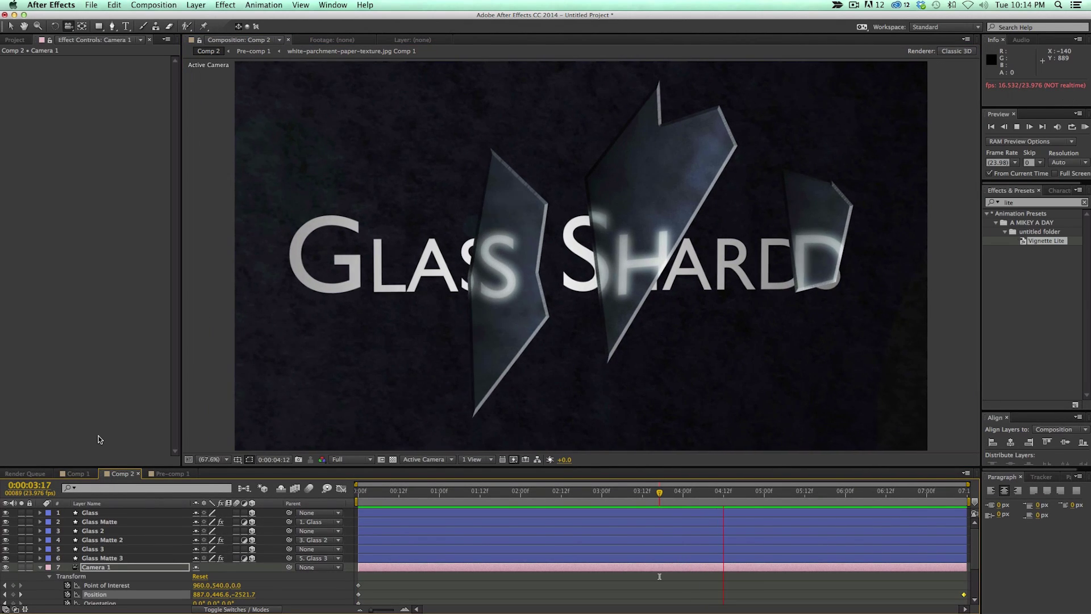